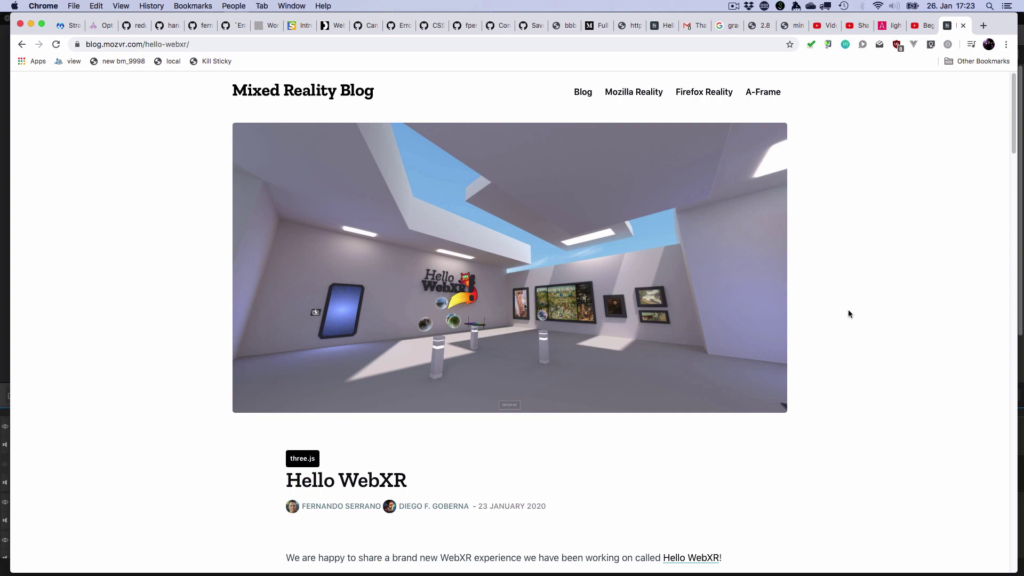
# Scroll to the Tech section, highlight the sentence on Blender models and baked lighting, then open the baking video
pyautogui.scroll(-15, 921, 320)
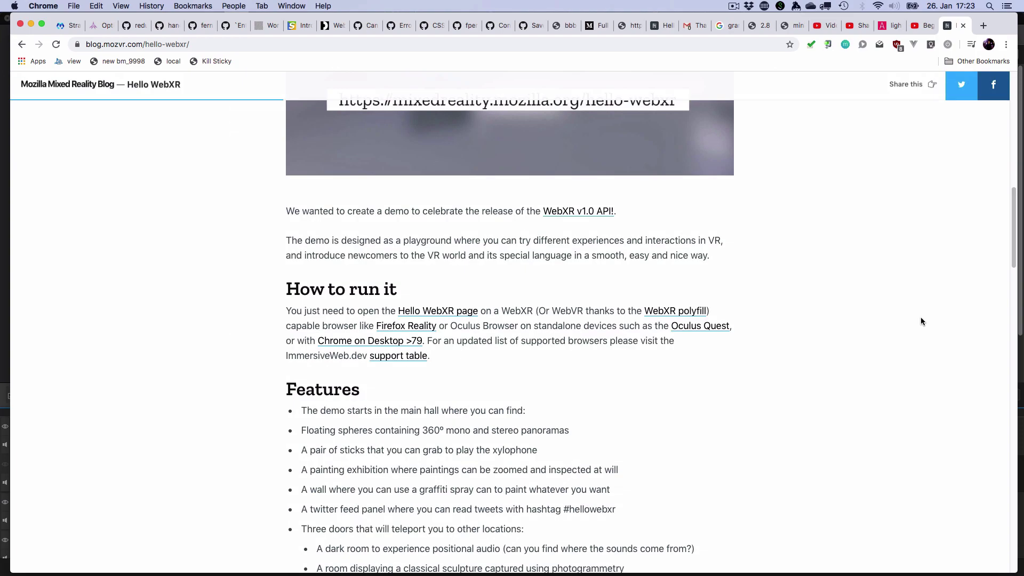
pyautogui.scroll(-5, 920, 320)
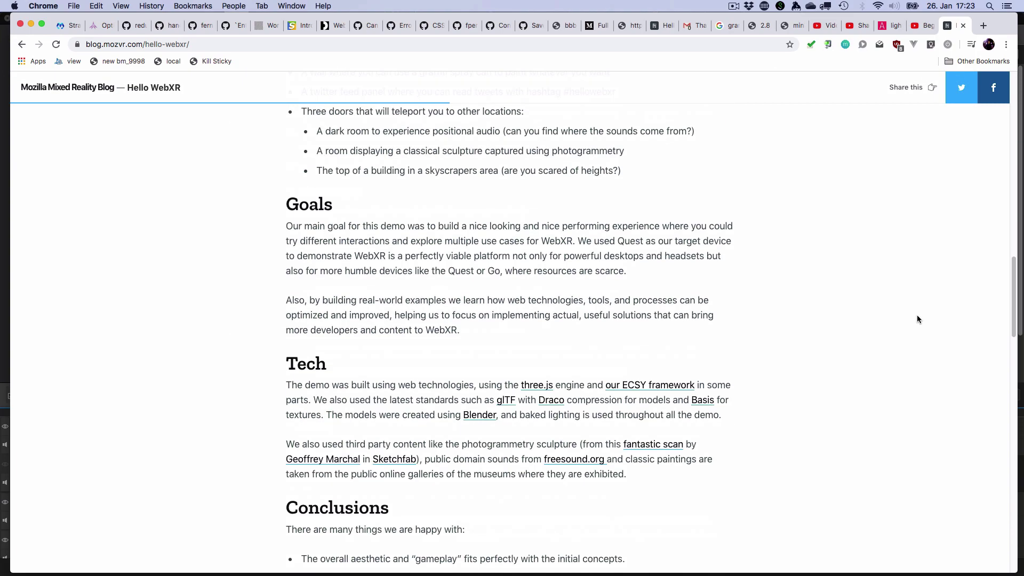
pyautogui.moveTo(324, 415); pyautogui.dragTo(715, 412)
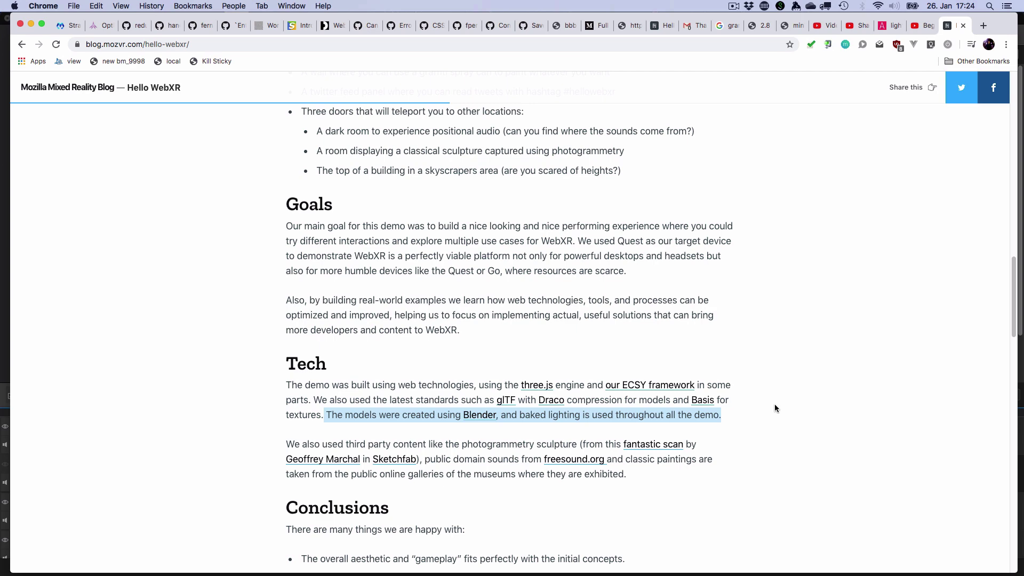
pyautogui.click(926, 26)
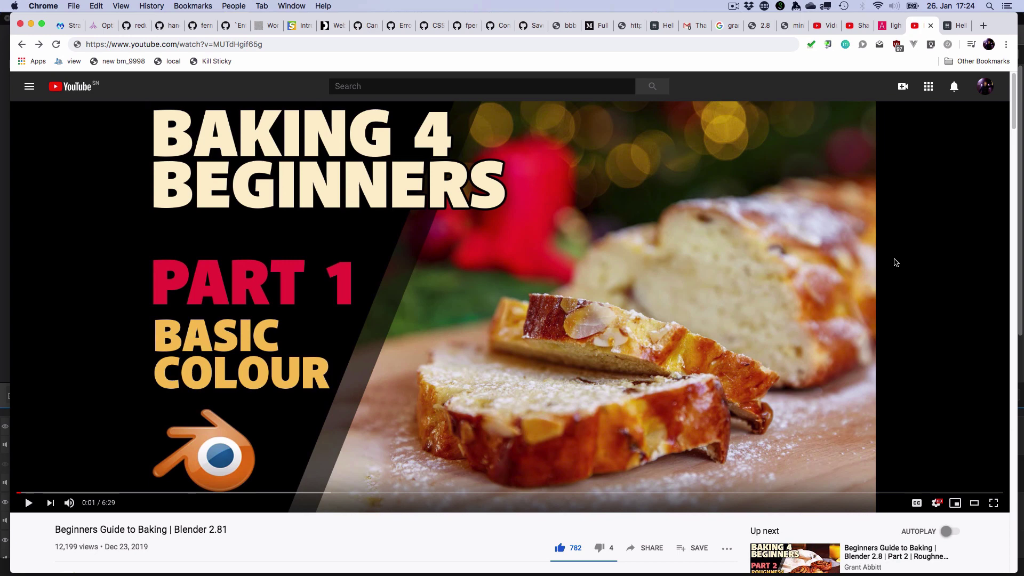
# Return from the YouTube video to the Hello WebXR blog post tab
pyautogui.click(958, 26)
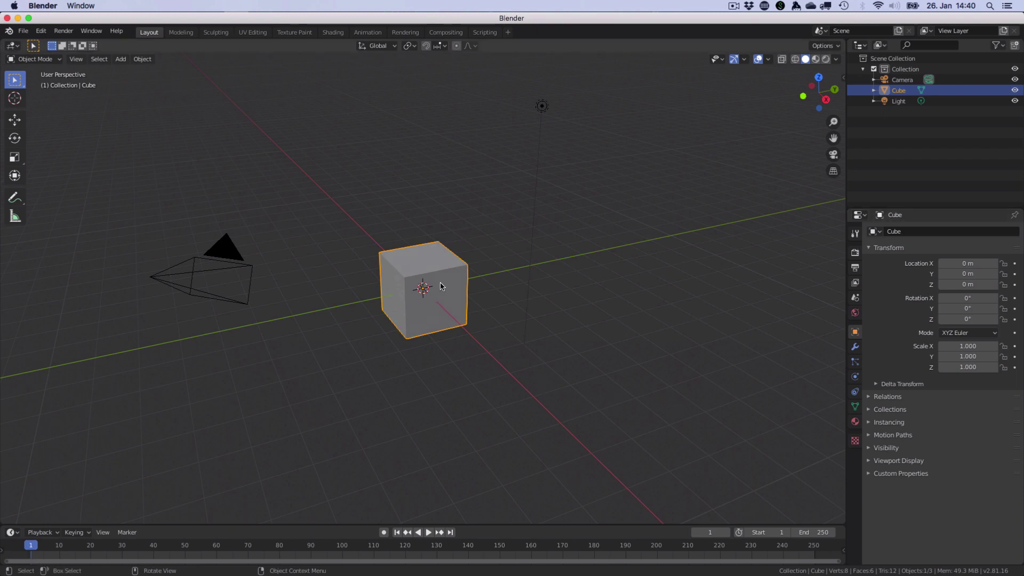
# Raise the cube about 2.9 m along Z and add a plane at the origin
pyautogui.press('g')
pyautogui.press('z')
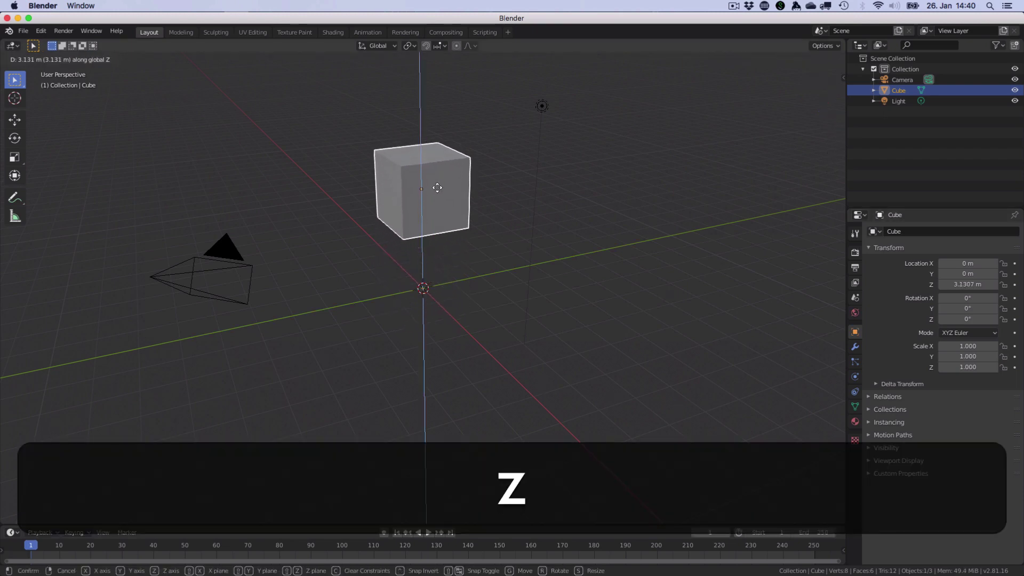
pyautogui.click(436, 201)
pyautogui.hotkey('shift', 'a')
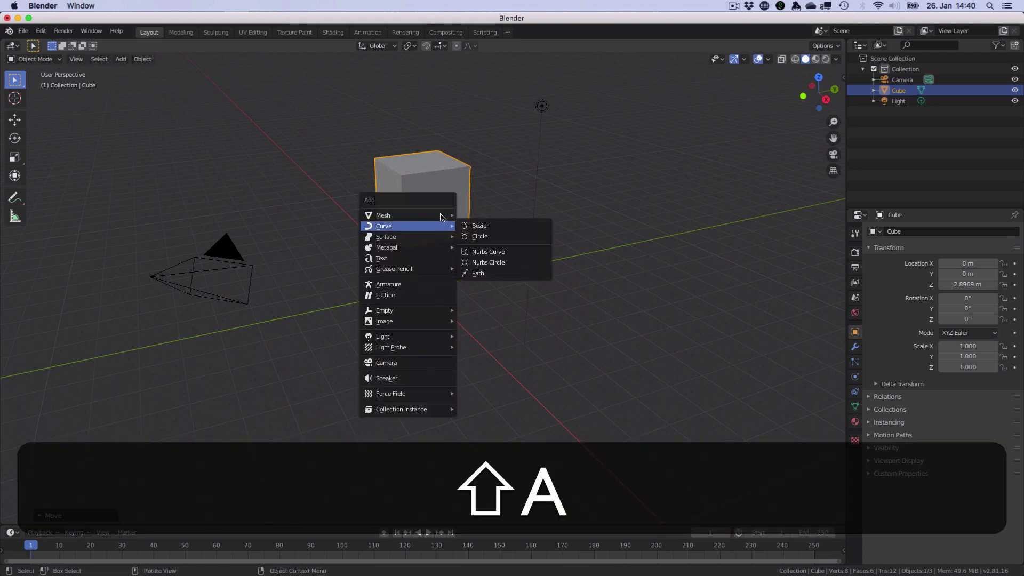
pyautogui.press('Escape')
pyautogui.hotkey('shift', 'a')
pyautogui.moveTo(382, 252)
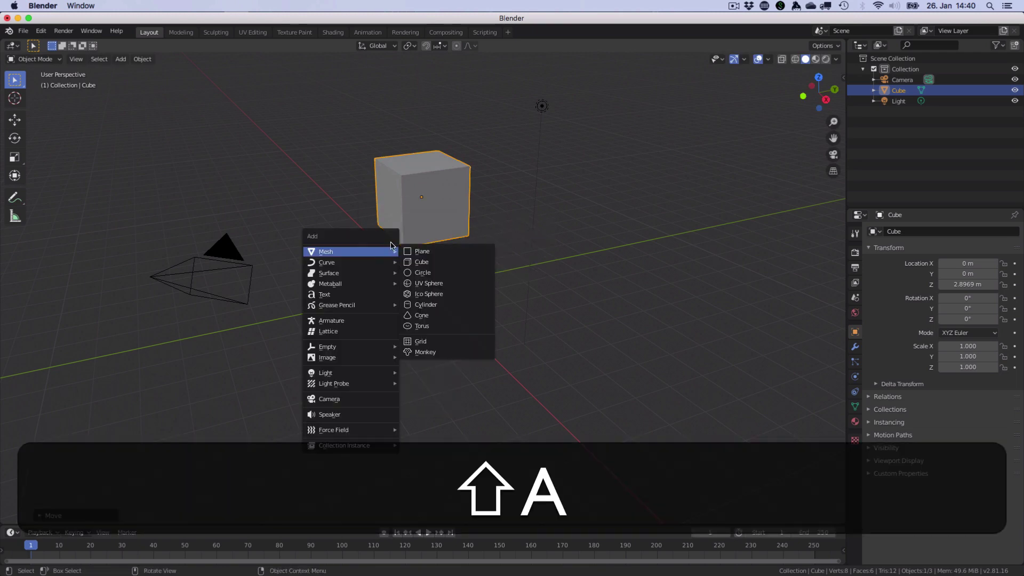
pyautogui.click(422, 252)
# Scale the plane by 10 along X and Y, then reselect the cube for UV editing
pyautogui.press('s')
pyautogui.press('x')
pyautogui.press('1')
pyautogui.press('0')
pyautogui.press('Return')
pyautogui.press('s')
pyautogui.press('y')
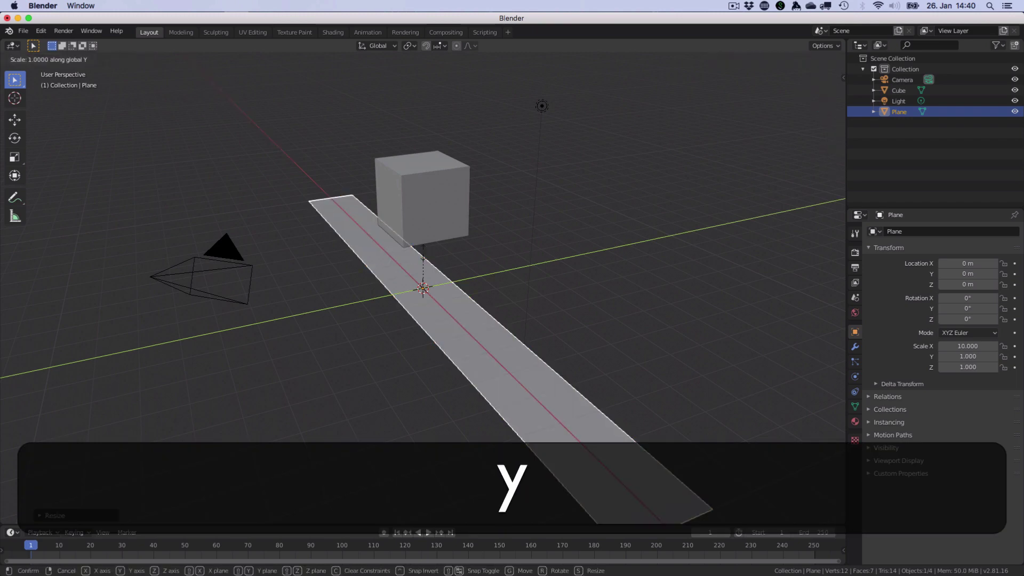
pyautogui.press('1')
pyautogui.press('0')
pyautogui.press('Return')
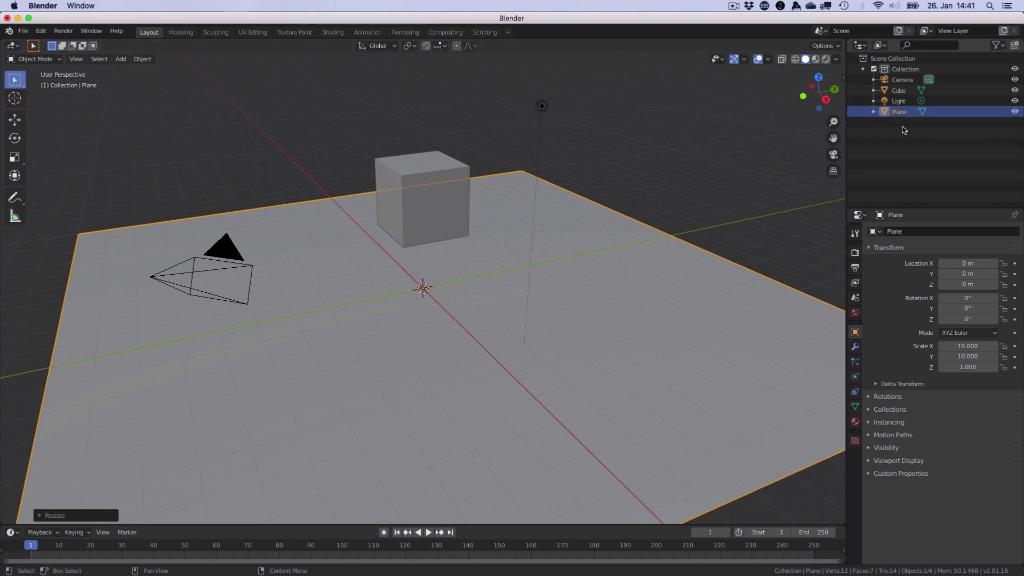
pyautogui.click(899, 91)
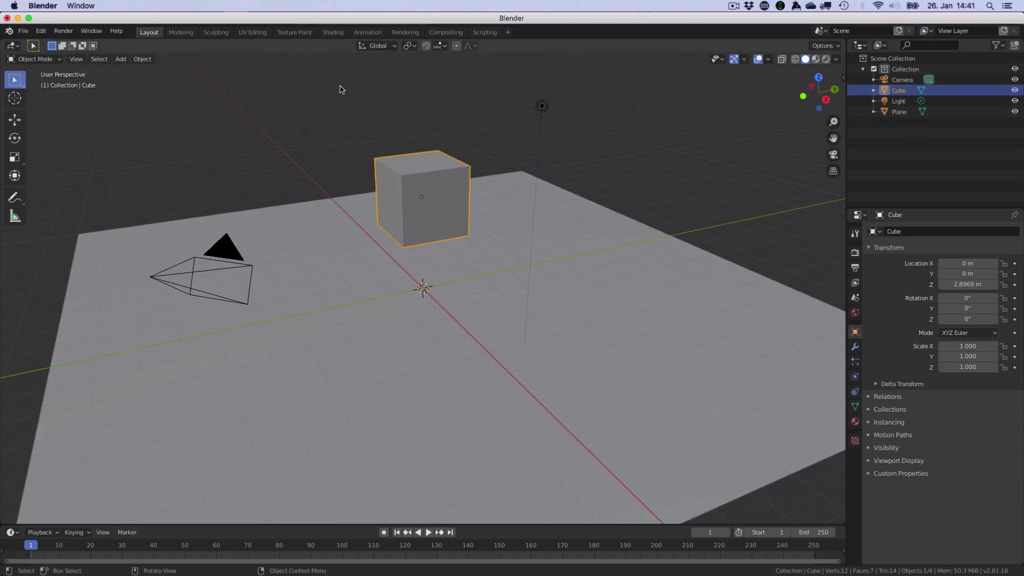
pyautogui.click(258, 32)
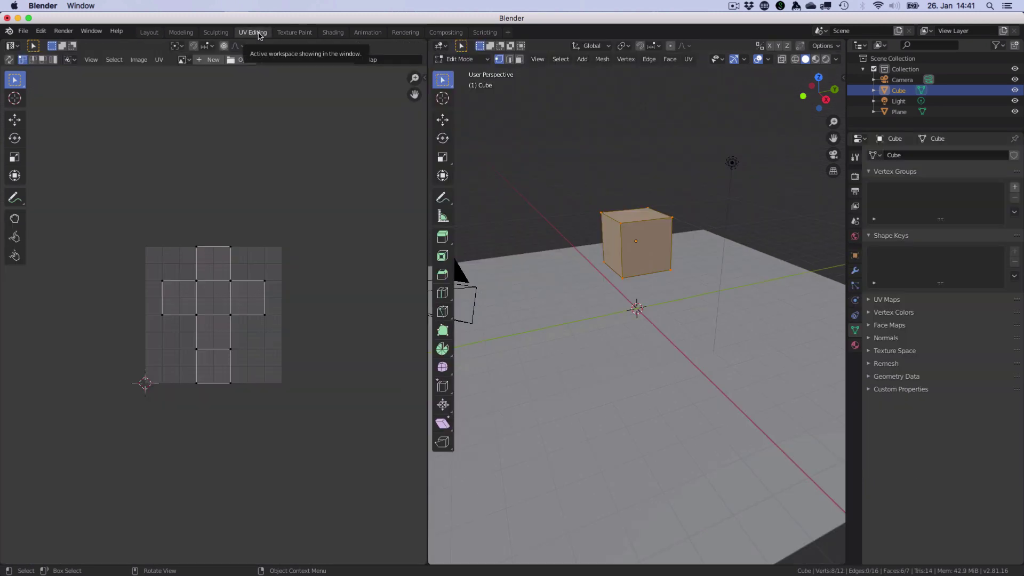
# In Texture Paint, create a new 1024 px blank image named cube-tex
pyautogui.click(294, 32)
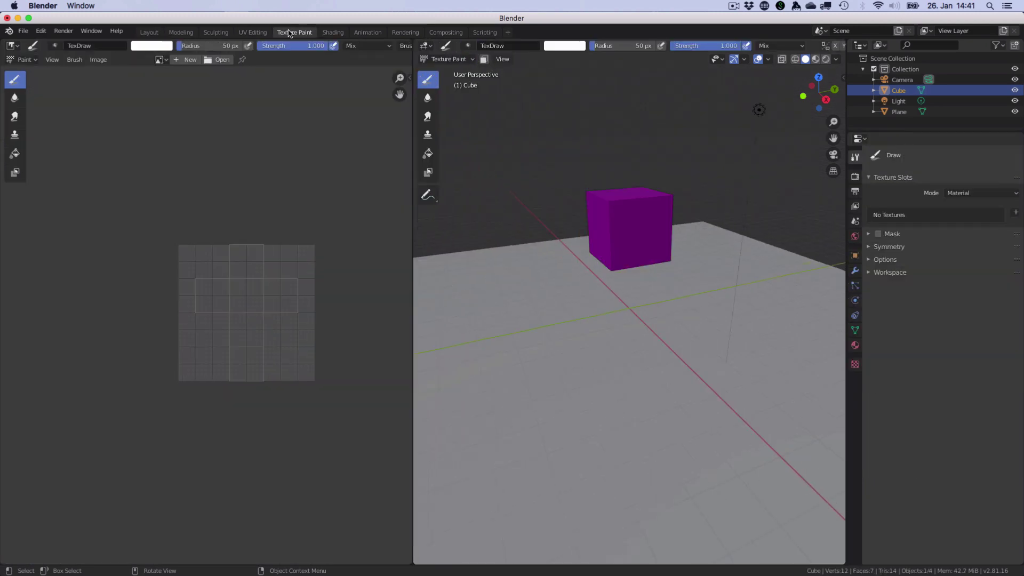
pyautogui.click(189, 60)
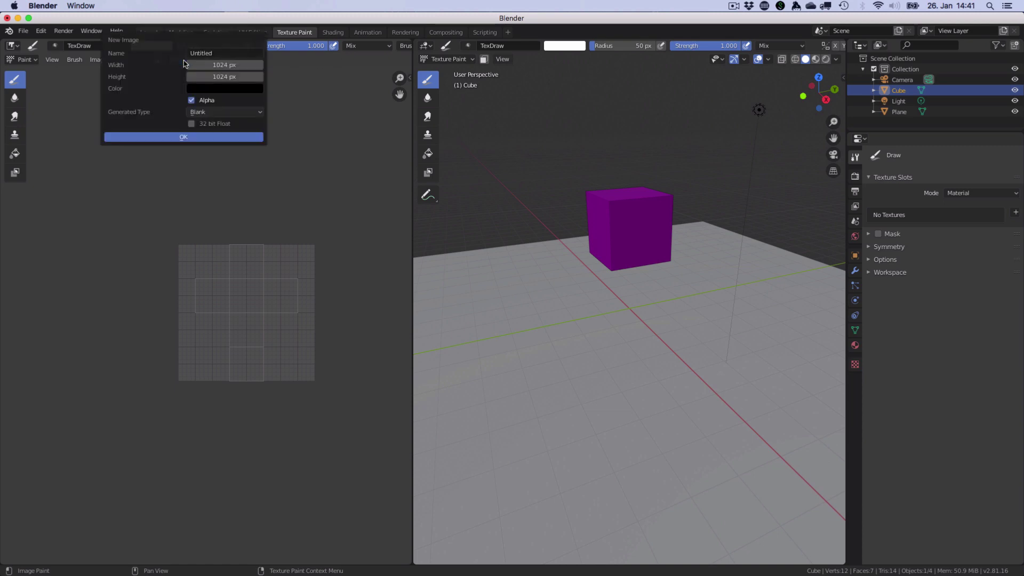
pyautogui.click(219, 53)
pyautogui.write('cube-e')
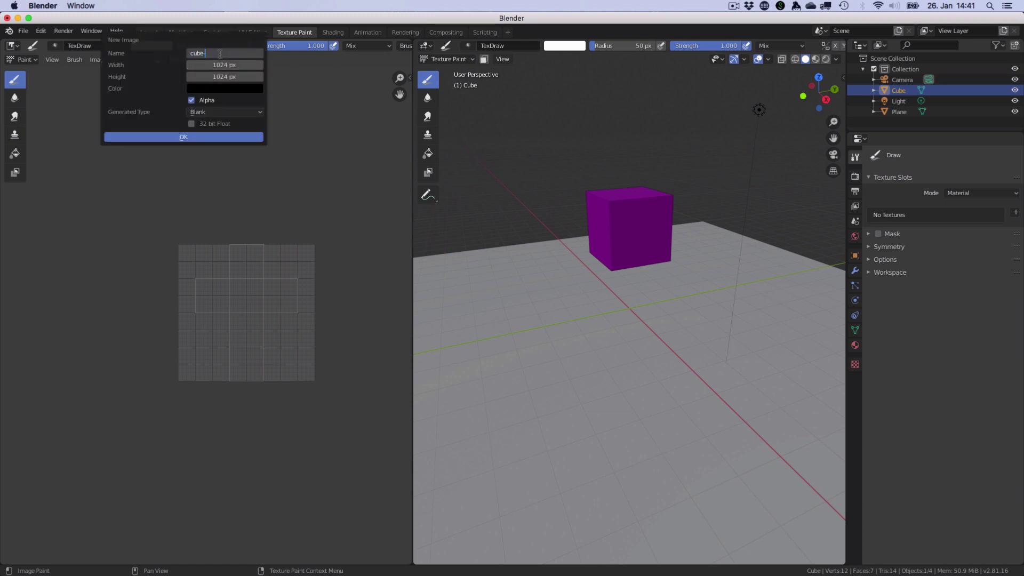
pyautogui.write('tex')
pyautogui.press('Return')
pyautogui.click(201, 139)
pyautogui.scroll(-3, 198, 137)
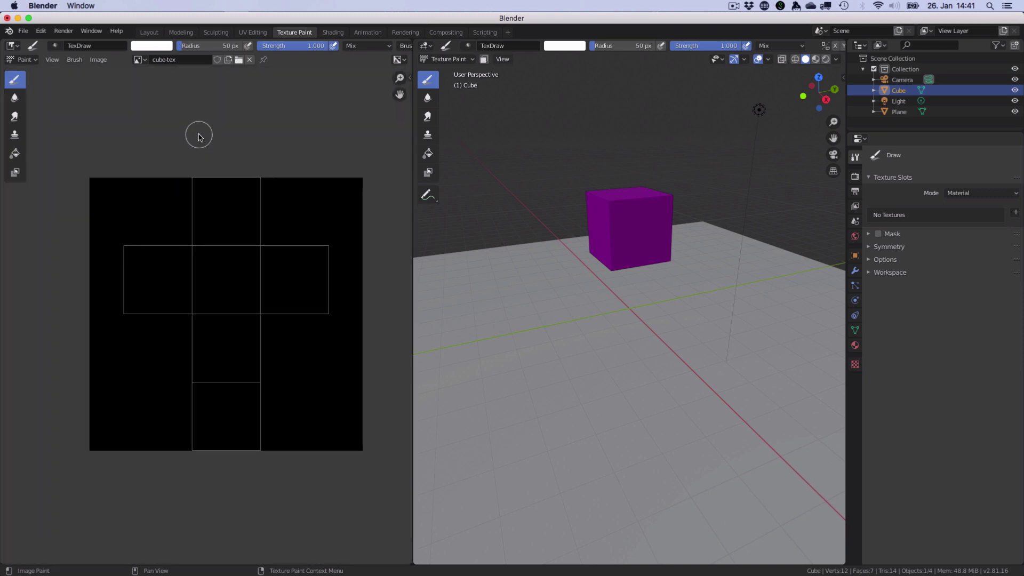
# Fill cube-tex white, then set the Draw brush to black (V 0) with a 5 px radius
pyautogui.click(15, 154)
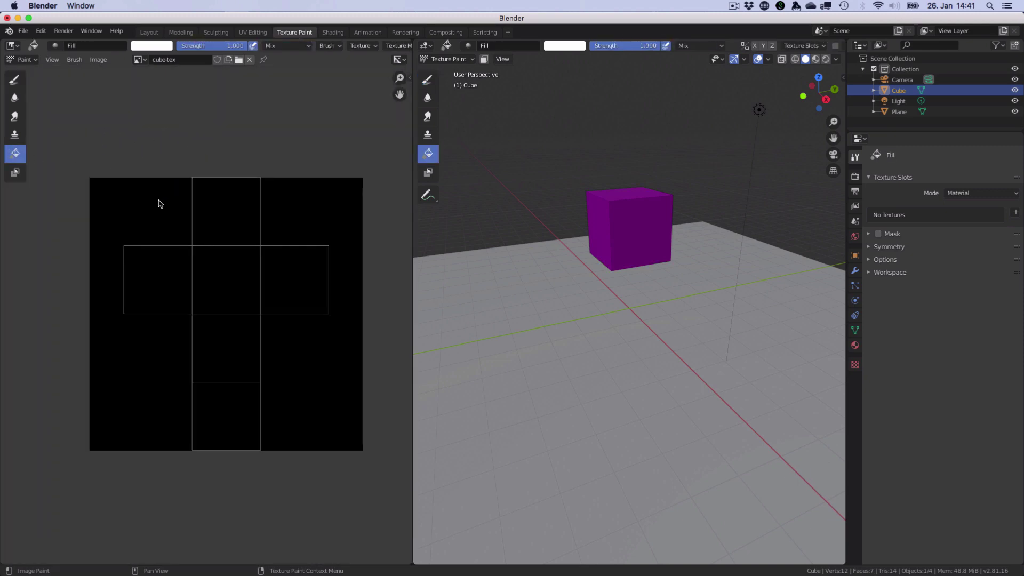
pyautogui.click(158, 203)
pyautogui.click(14, 79)
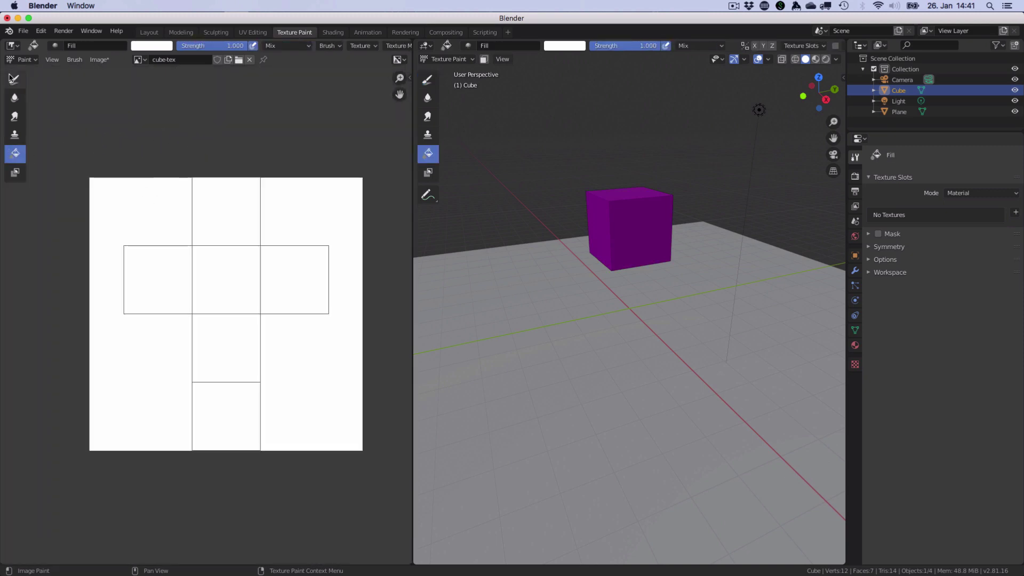
pyautogui.click(164, 47)
pyautogui.click(208, 183)
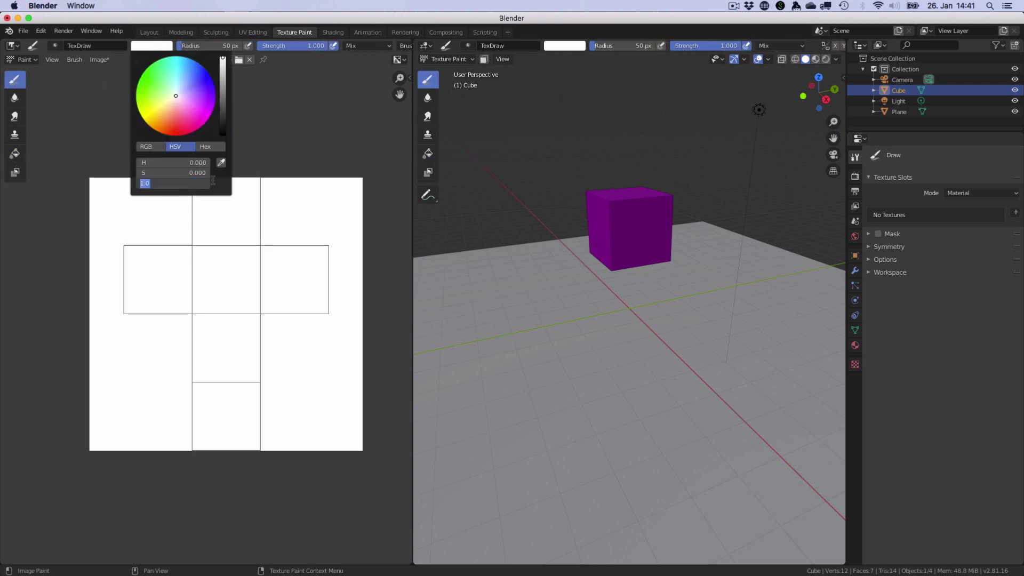
pyautogui.write('0')
pyautogui.press('Return')
pyautogui.click(182, 45)
pyautogui.write('5')
pyautogui.press('Return')
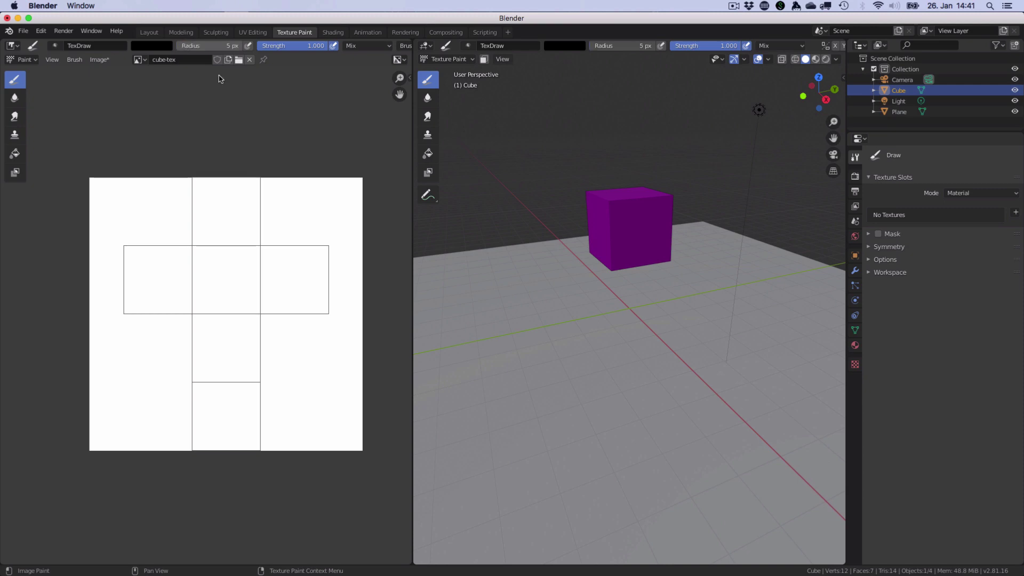
# Paint the numbers 1 to 6 in the six face squares of the UV layout
pyautogui.moveTo(206, 209)
pyautogui.mouseDown()
pyautogui.moveTo(218, 196)
pyautogui.moveTo(220, 228)
pyautogui.mouseUp()
pyautogui.moveTo(212, 264); pyautogui.dragTo(234, 282)
pyautogui.moveTo(284, 259)
pyautogui.mouseDown()
pyautogui.moveTo(305, 276)
pyautogui.moveTo(297, 287)
pyautogui.mouseUp()
pyautogui.moveTo(141, 265)
pyautogui.mouseDown()
pyautogui.moveTo(142, 287)
pyautogui.moveTo(167, 280)
pyautogui.moveTo(162, 300)
pyautogui.mouseUp()
pyautogui.moveTo(223, 334)
pyautogui.mouseDown()
pyautogui.moveTo(238, 365)
pyautogui.moveTo(224, 357)
pyautogui.moveTo(242, 332)
pyautogui.mouseUp()
pyautogui.moveTo(231, 396)
pyautogui.mouseDown()
pyautogui.moveTo(229, 421)
pyautogui.moveTo(214, 409)
pyautogui.mouseUp()
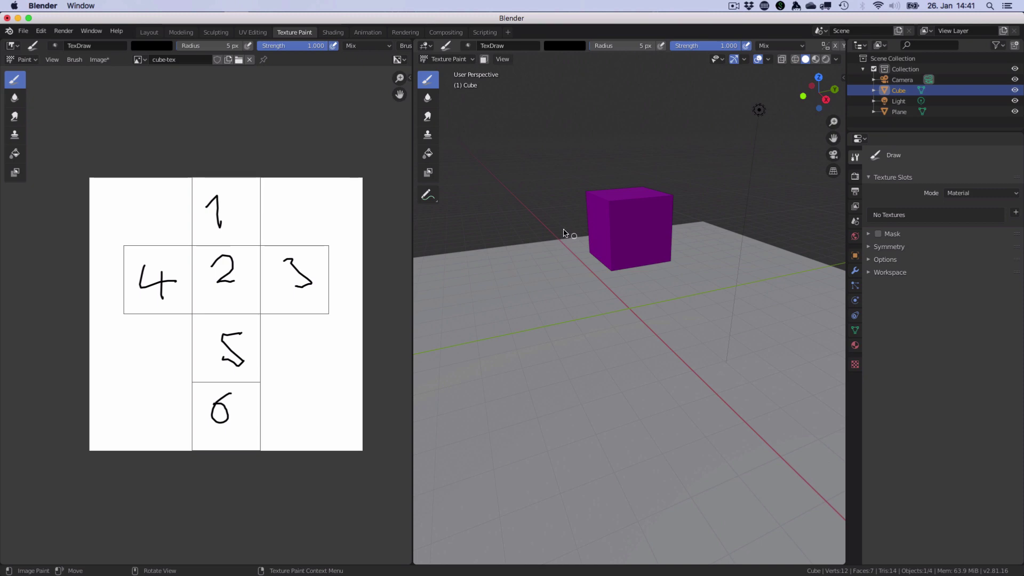
# In the Shading workspace, rename the cube's material to cube-mat
pyautogui.click(333, 33)
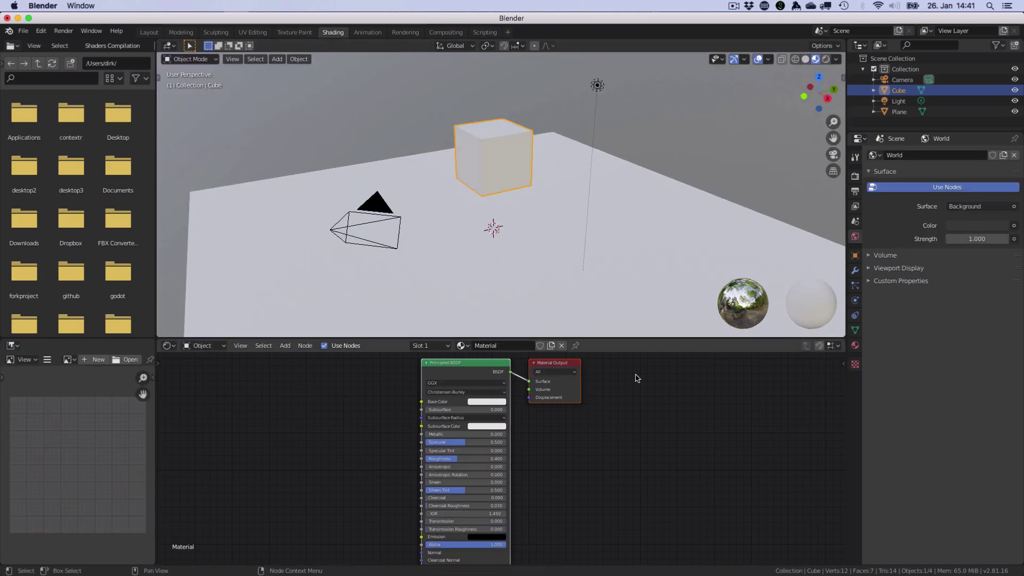
pyautogui.click(510, 346)
pyautogui.write('cube-ma')
pyautogui.press('Return')
# Add an Image Texture node loading cube-tex and connect its Color to Base Color
pyautogui.click(274, 347)
pyautogui.click(285, 346)
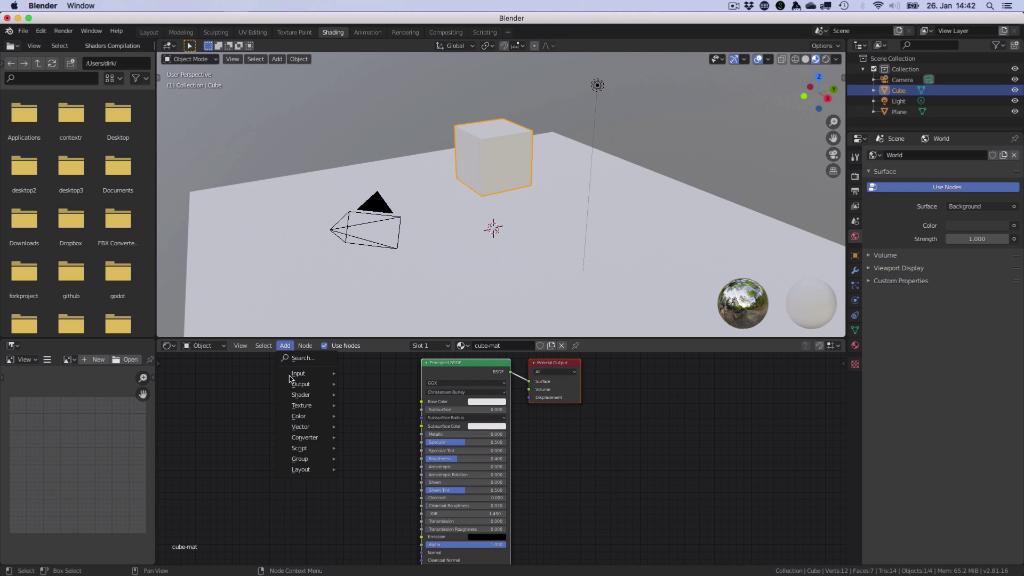
pyautogui.moveTo(294, 397)
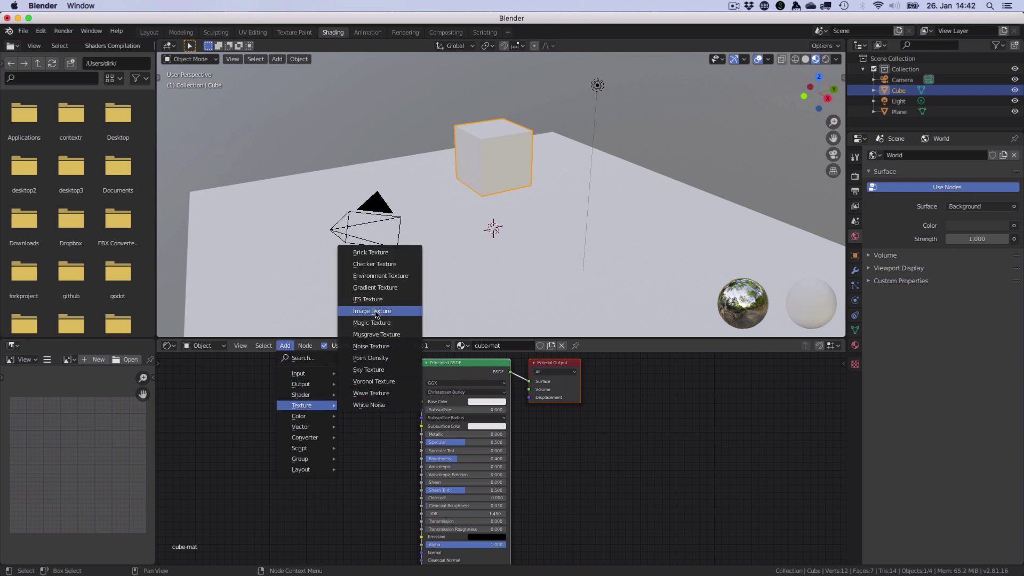
pyautogui.click(376, 312)
pyautogui.click(280, 383)
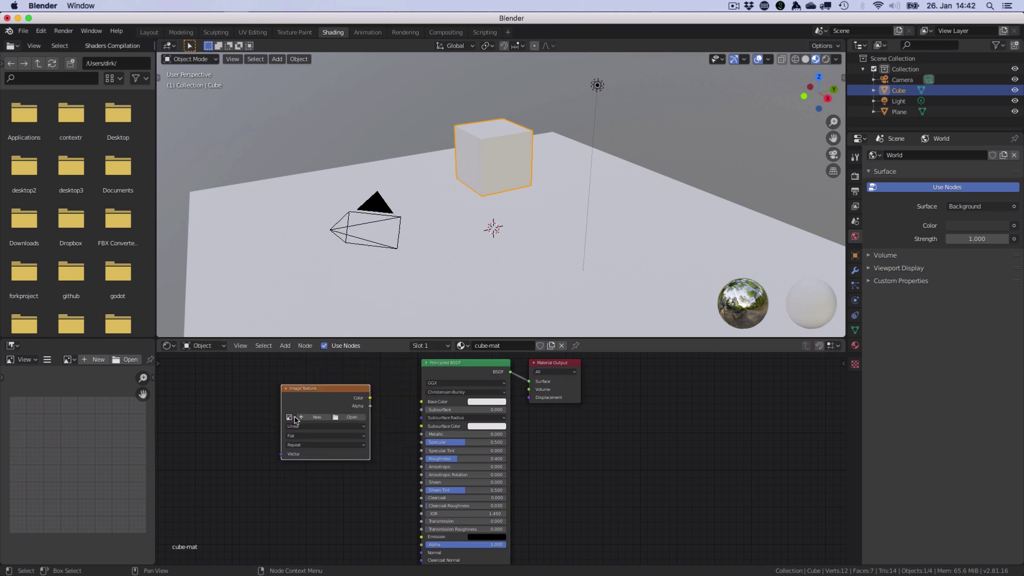
pyautogui.click(289, 417)
pyautogui.click(320, 429)
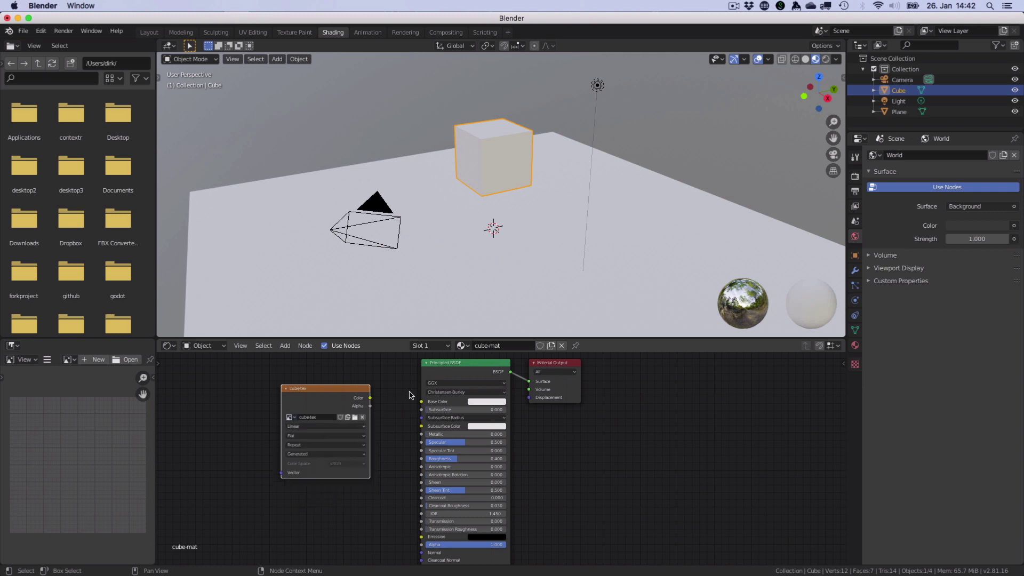
pyautogui.moveTo(370, 398); pyautogui.dragTo(421, 402)
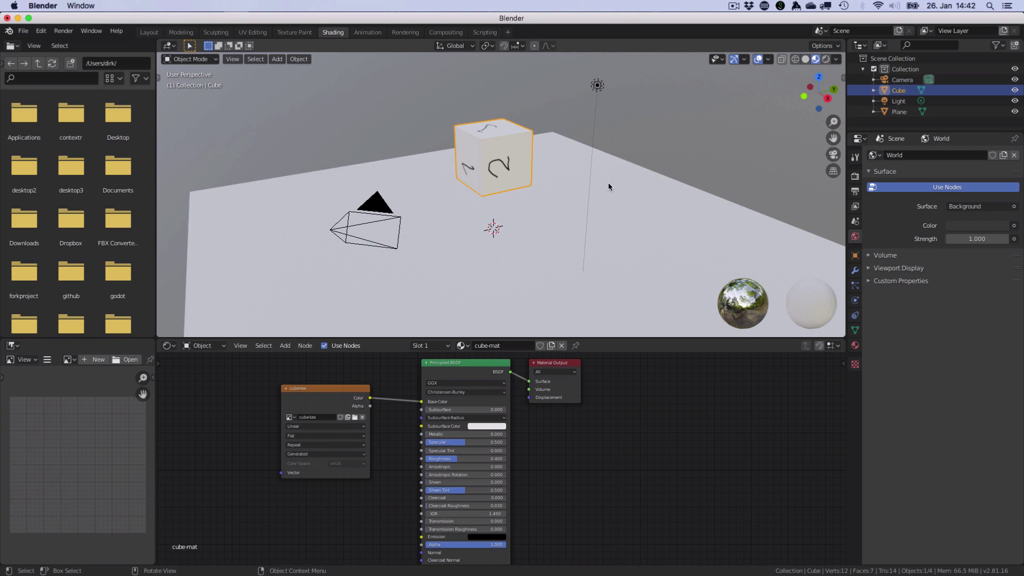
# Preview the cube in rendered shading, return to material preview, and select the plane
pyautogui.click(827, 59)
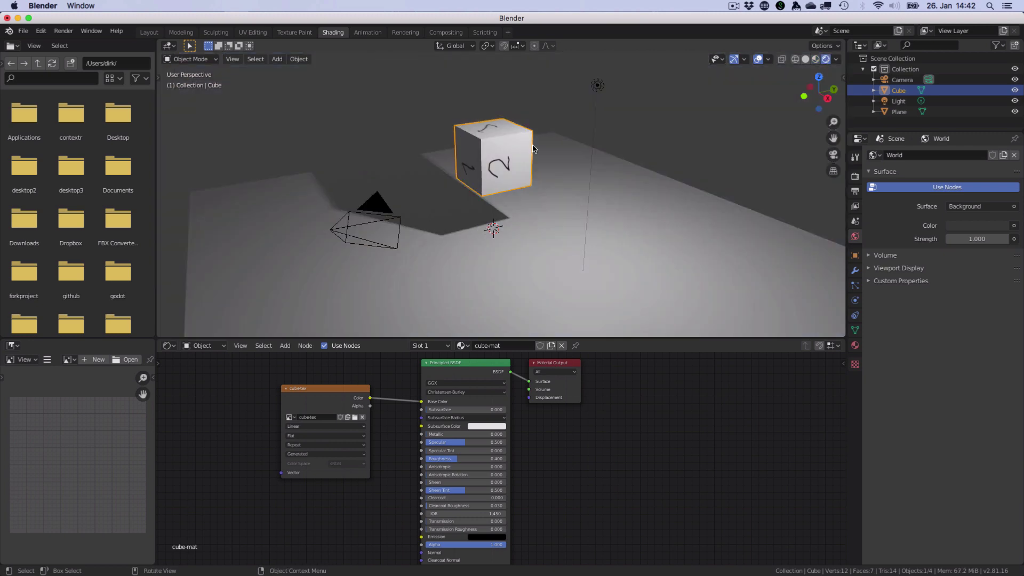
pyautogui.click(816, 60)
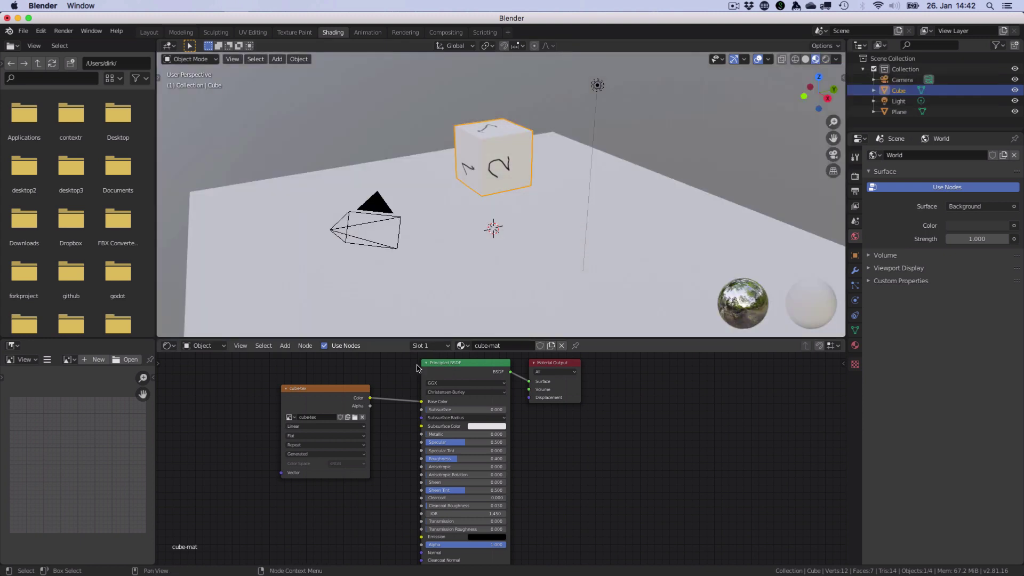
pyautogui.click(896, 113)
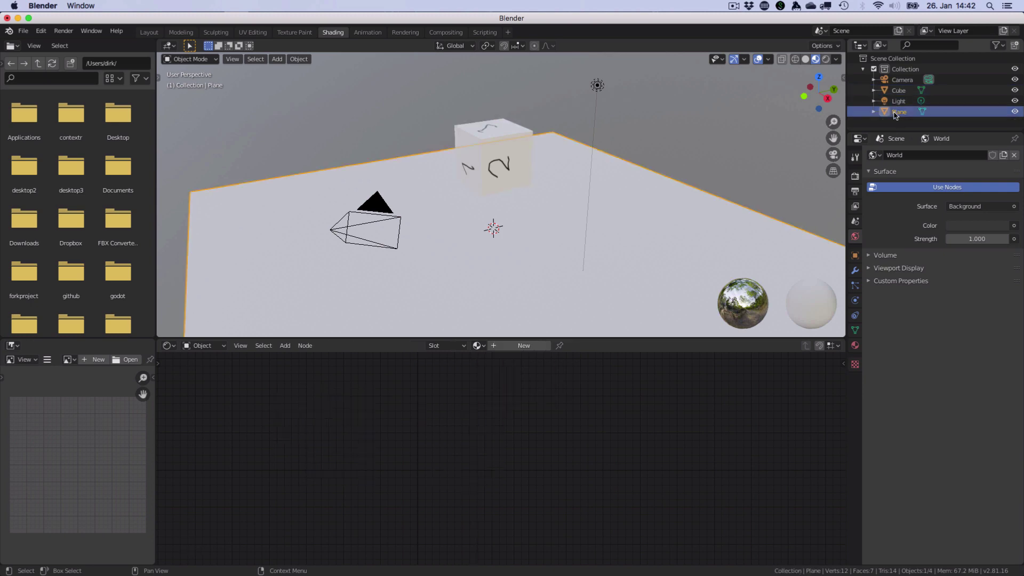
# Give the plane a new material named plane-mat
pyautogui.click(855, 345)
pyautogui.click(891, 202)
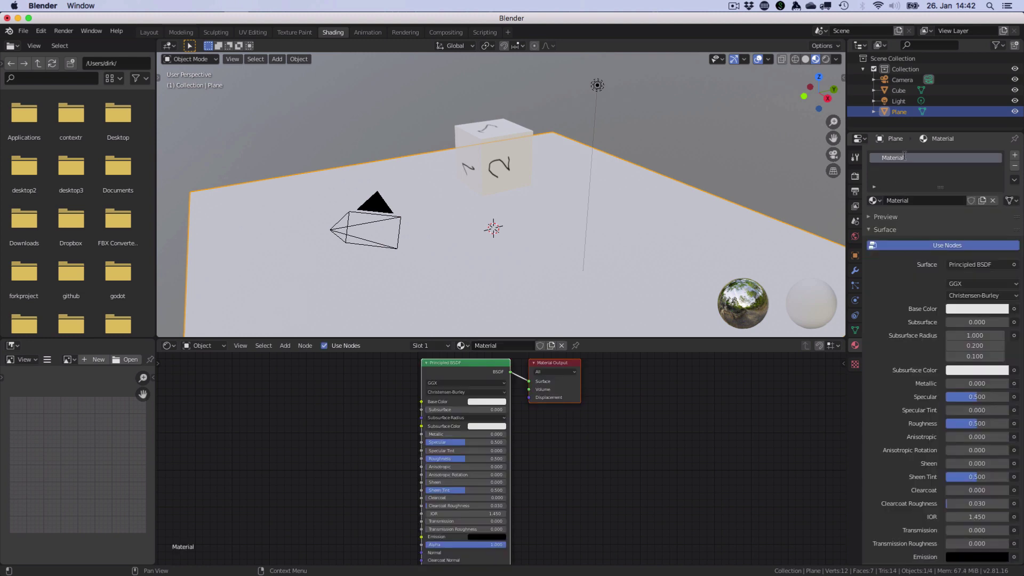
pyautogui.doubleClick(915, 159)
pyautogui.write('plane-mat')
pyautogui.press('Return')
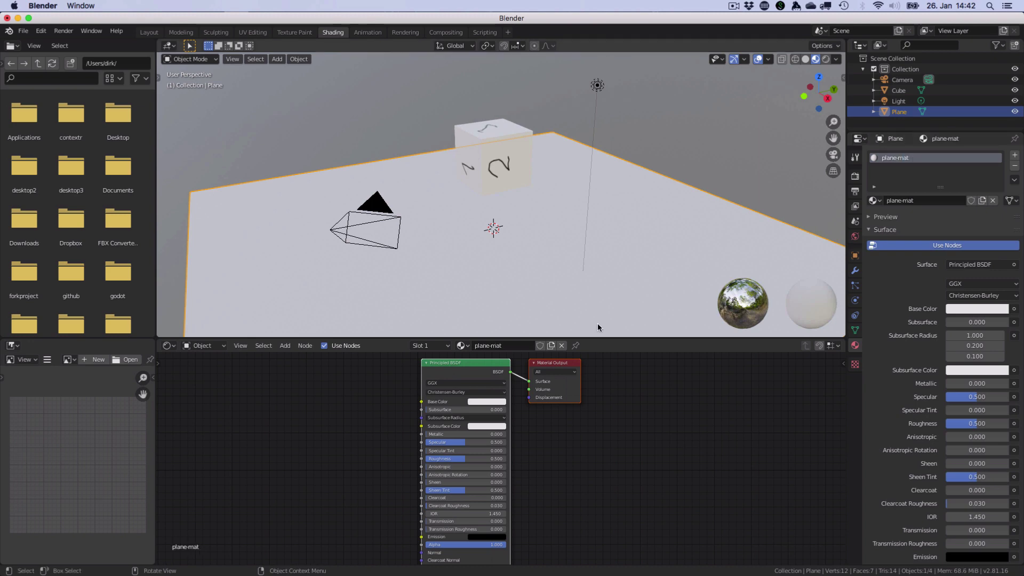
# Add an Image Texture node with a new image plane-tex and link its Color to Base Color
pyautogui.click(285, 346)
pyautogui.moveTo(305, 407)
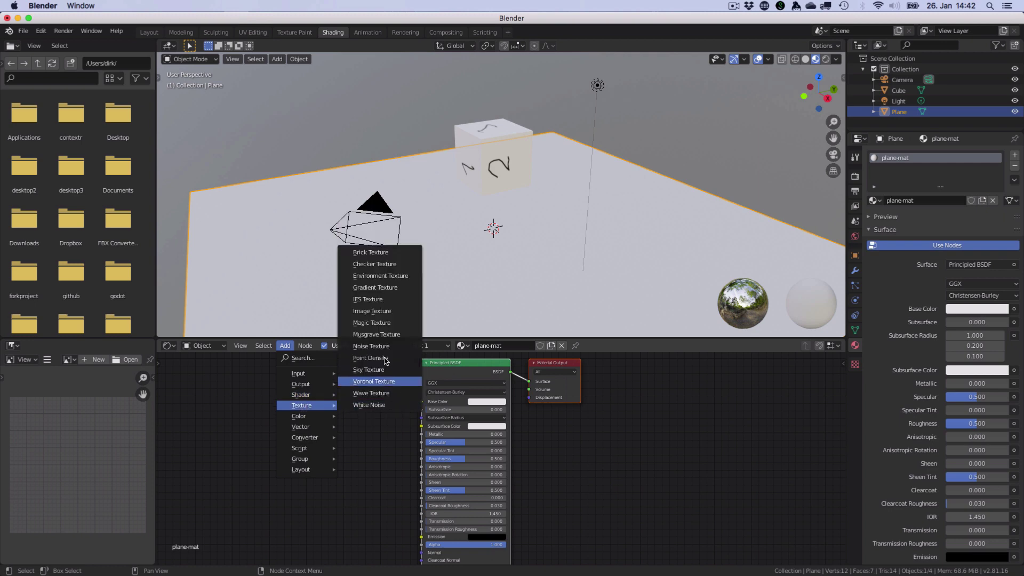
pyautogui.click(372, 311)
pyautogui.click(283, 387)
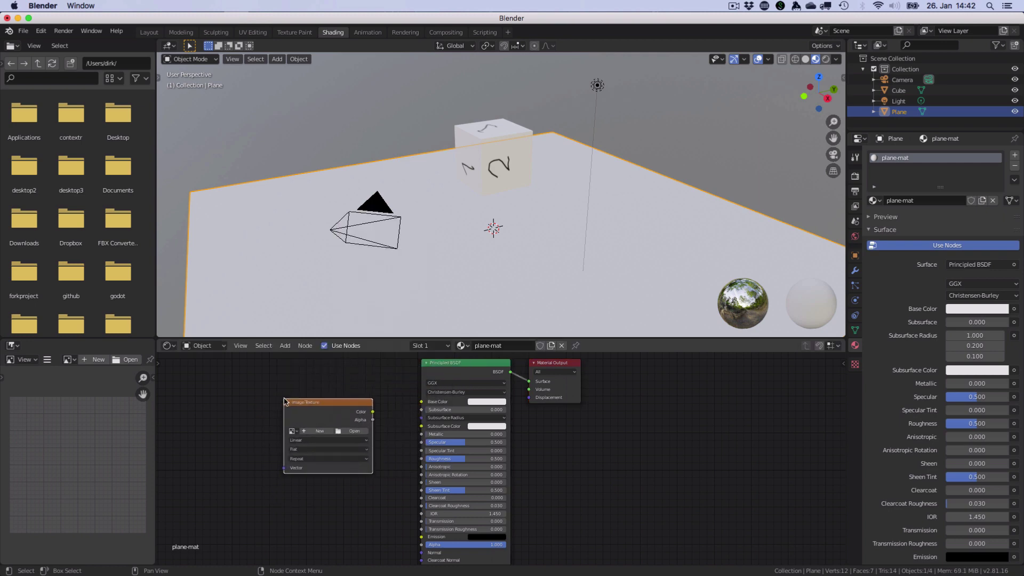
pyautogui.click(322, 431)
pyautogui.click(331, 425)
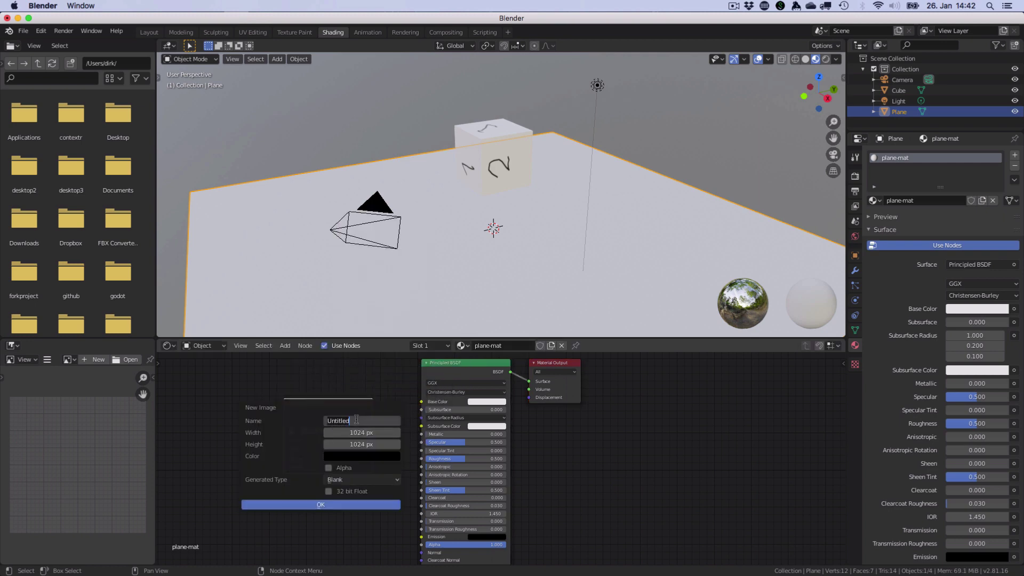
pyautogui.write('plane-tex')
pyautogui.press('Return')
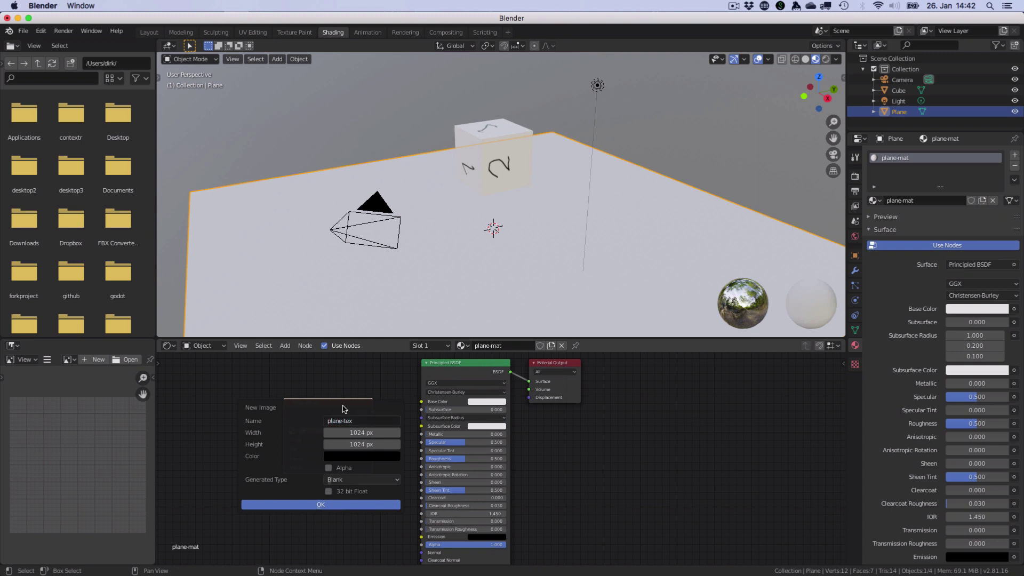
pyautogui.press('Return')
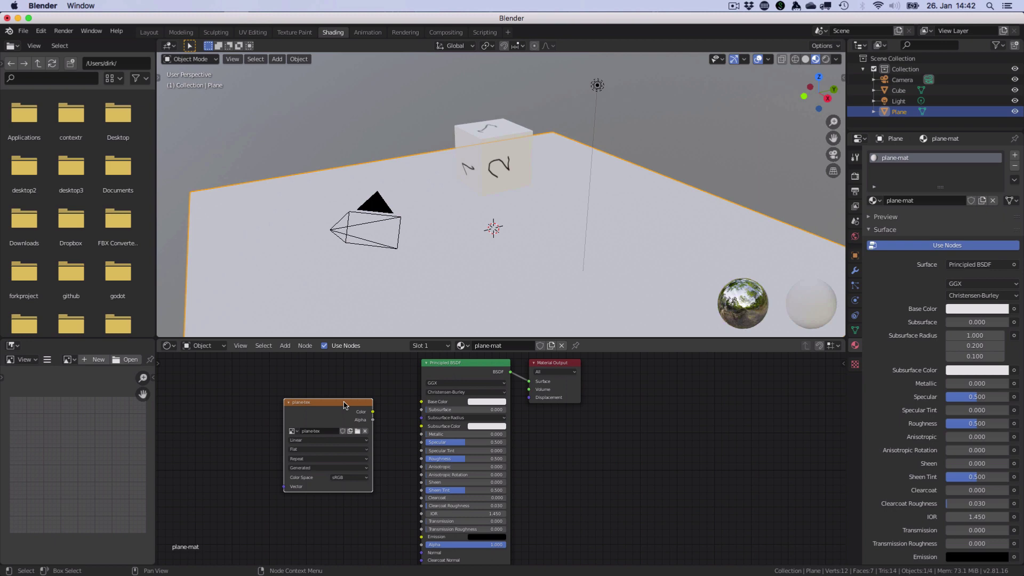
pyautogui.moveTo(373, 411); pyautogui.dragTo(422, 405)
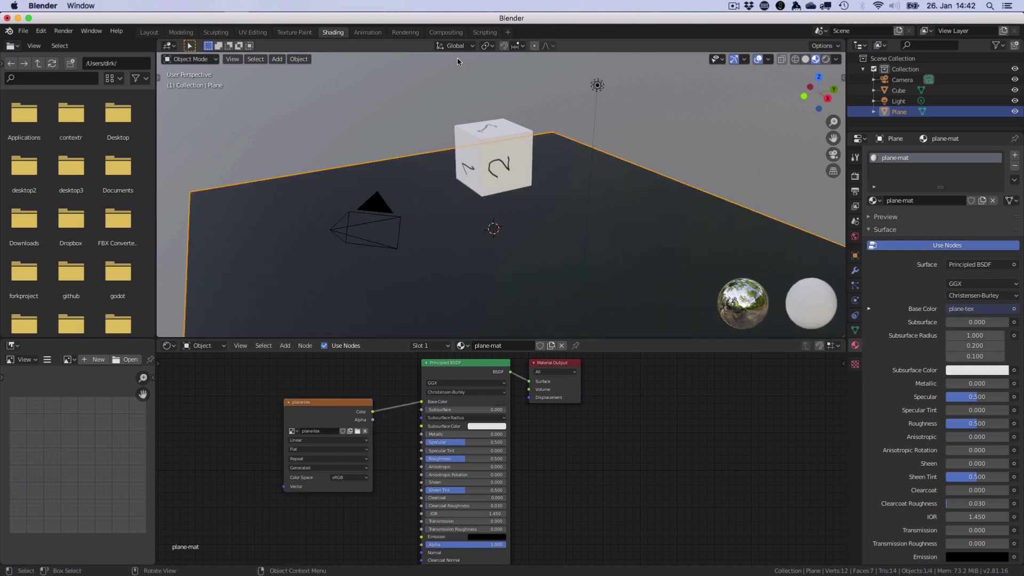
pyautogui.click(295, 33)
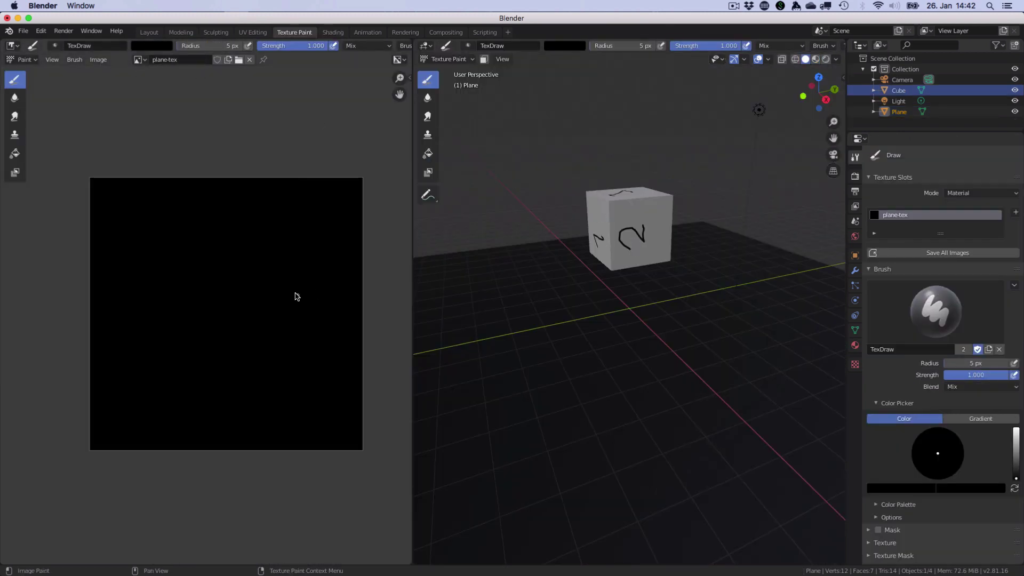
# Fill plane-tex white and paint the letter a in its top-left corner
pyautogui.click(21, 154)
pyautogui.click(205, 268)
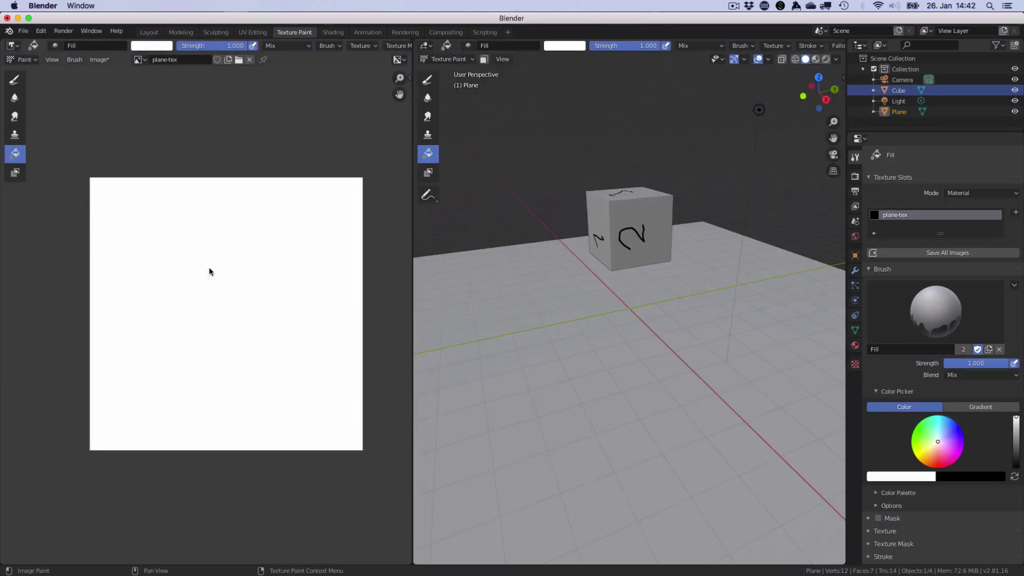
pyautogui.click(15, 80)
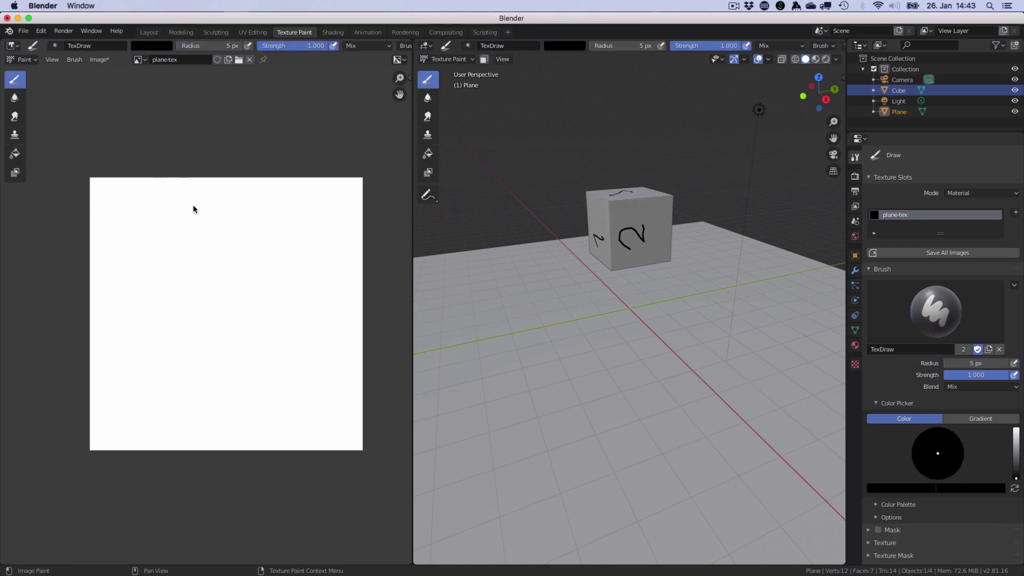
pyautogui.moveTo(119, 200)
pyautogui.mouseDown()
pyautogui.moveTo(106, 206)
pyautogui.moveTo(120, 216)
pyautogui.mouseUp()
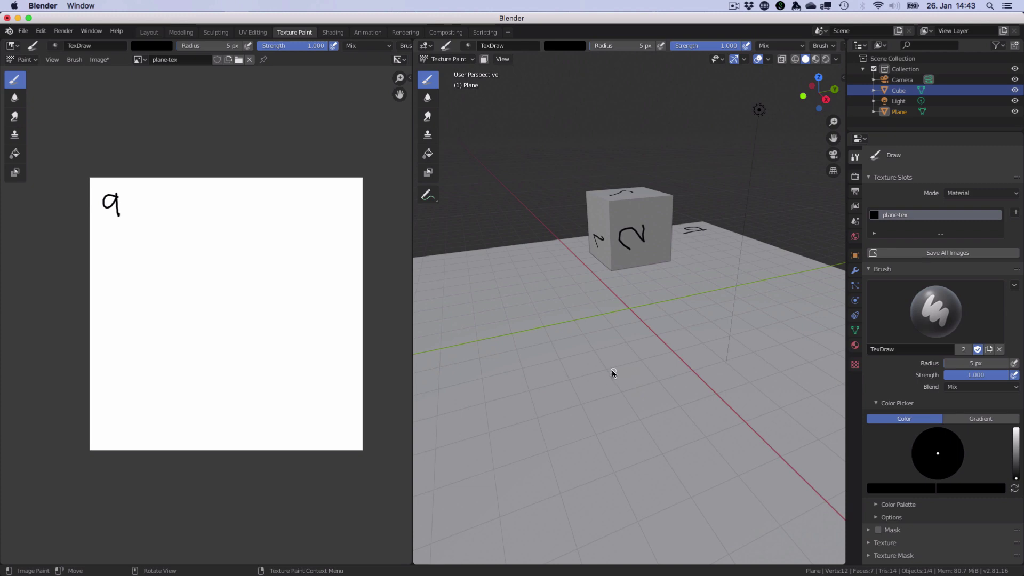
# Paint a smiley face on the plane and letters b, c, d in the remaining corners
pyautogui.moveTo(613, 372)
pyautogui.mouseDown()
pyautogui.moveTo(565, 378)
pyautogui.moveTo(590, 492)
pyautogui.mouseUp()
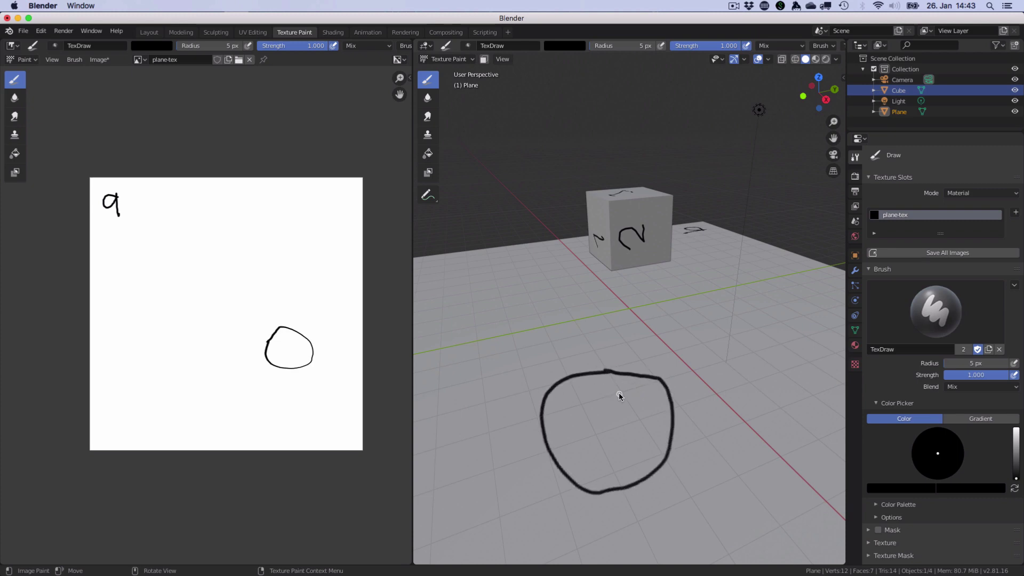
pyautogui.moveTo(585, 402); pyautogui.dragTo(607, 443)
pyautogui.moveTo(319, 210)
pyautogui.mouseDown()
pyautogui.moveTo(326, 220)
pyautogui.moveTo(318, 217)
pyautogui.mouseUp()
pyautogui.moveTo(124, 418); pyautogui.dragTo(122, 435)
pyautogui.moveTo(322, 420)
pyautogui.mouseDown()
pyautogui.moveTo(311, 426)
pyautogui.moveTo(318, 437)
pyautogui.moveTo(325, 403)
pyautogui.moveTo(328, 438)
pyautogui.mouseUp()
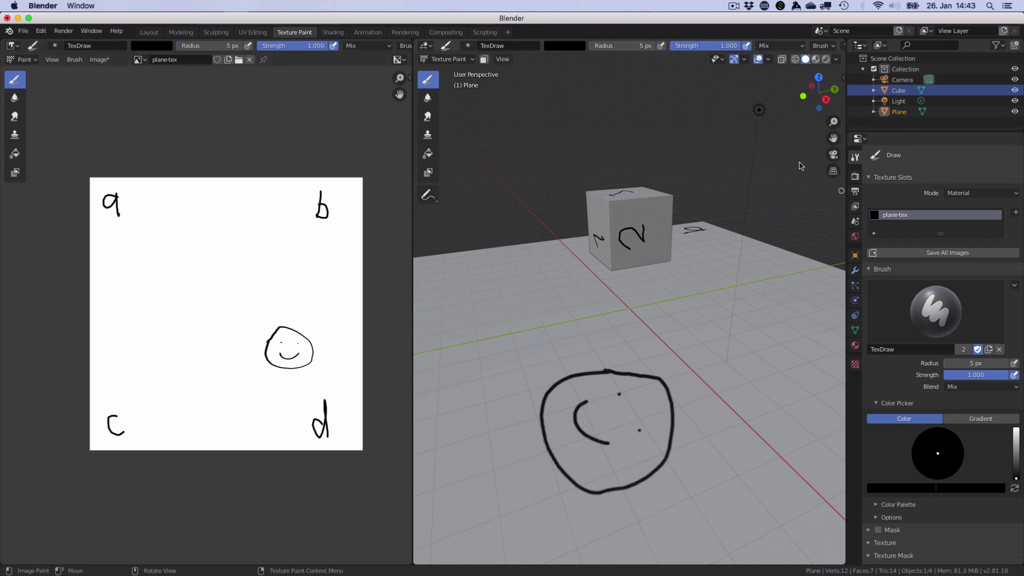
pyautogui.click(23, 30)
pyautogui.moveTo(43, 187)
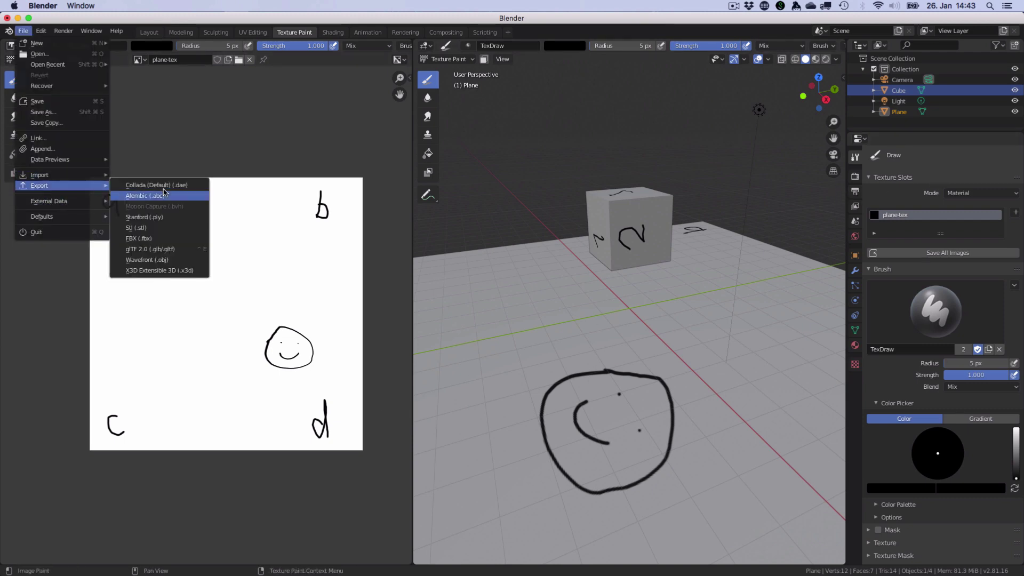
# Export to glTF 2.0 using the glTF Separate format with the file name bake
pyautogui.click(183, 251)
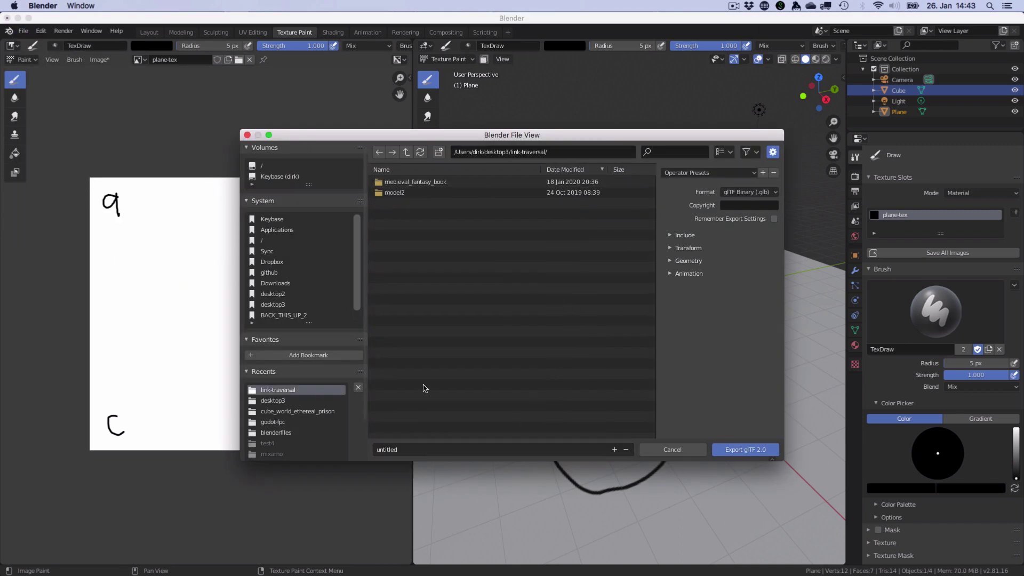
pyautogui.click(768, 193)
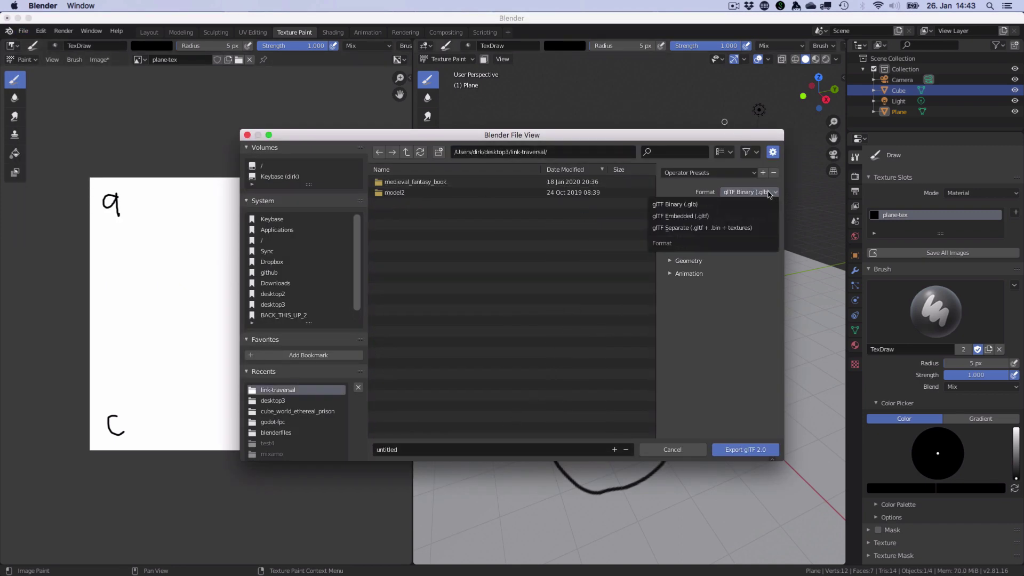
pyautogui.click(734, 229)
pyautogui.click(435, 448)
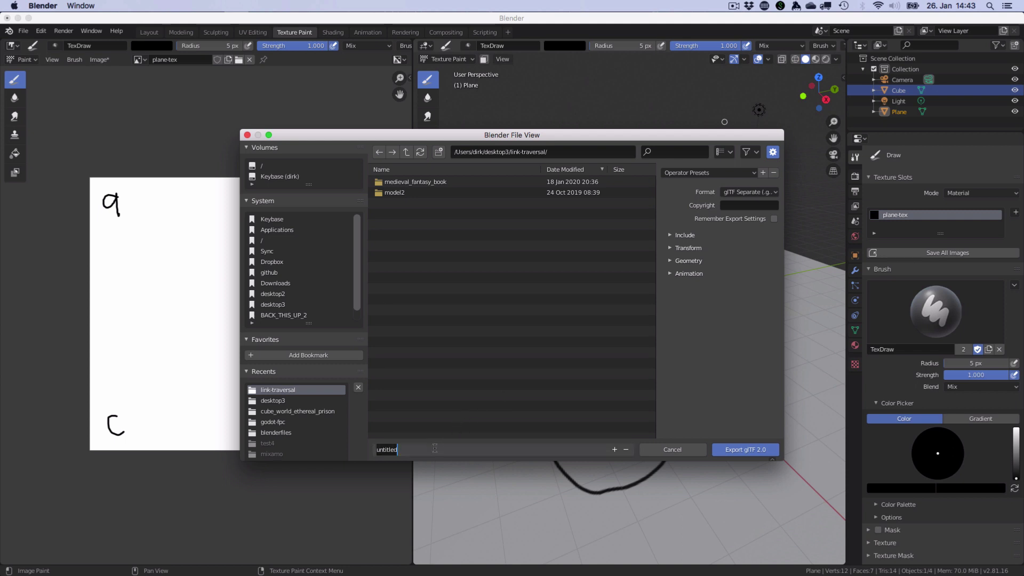
pyautogui.write('bake')
pyautogui.press('Return')
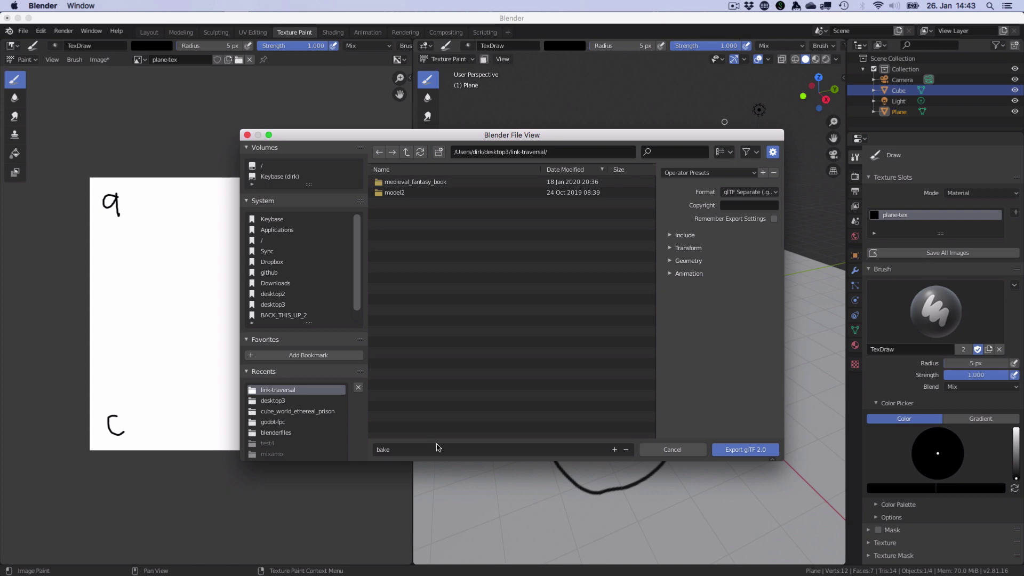
pyautogui.press('super+Tab')
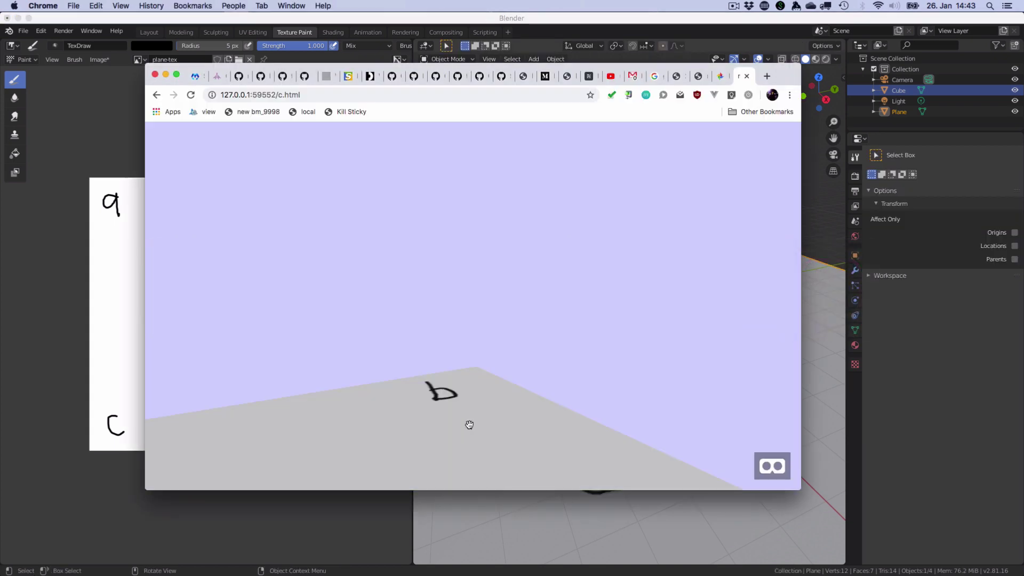
# Orbit the exported bake scene in the browser viewer, then switch back to Blender
pyautogui.moveTo(525, 240); pyautogui.dragTo(235, 334)
pyautogui.press('super+Tab')
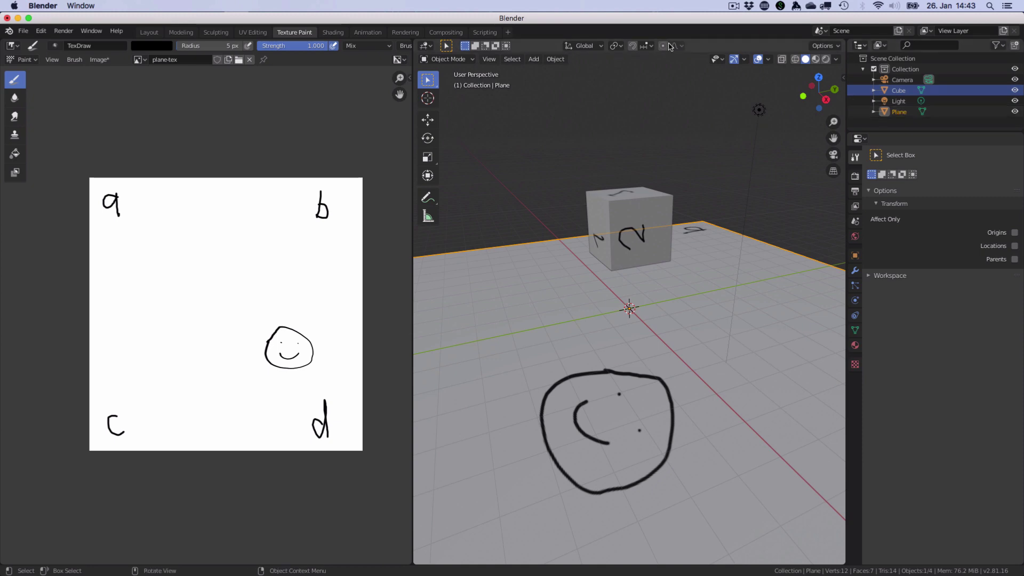
# In Shading, add an Image Texture node with a new 1024 px plane-bake image, then show Render Properties
pyautogui.click(333, 33)
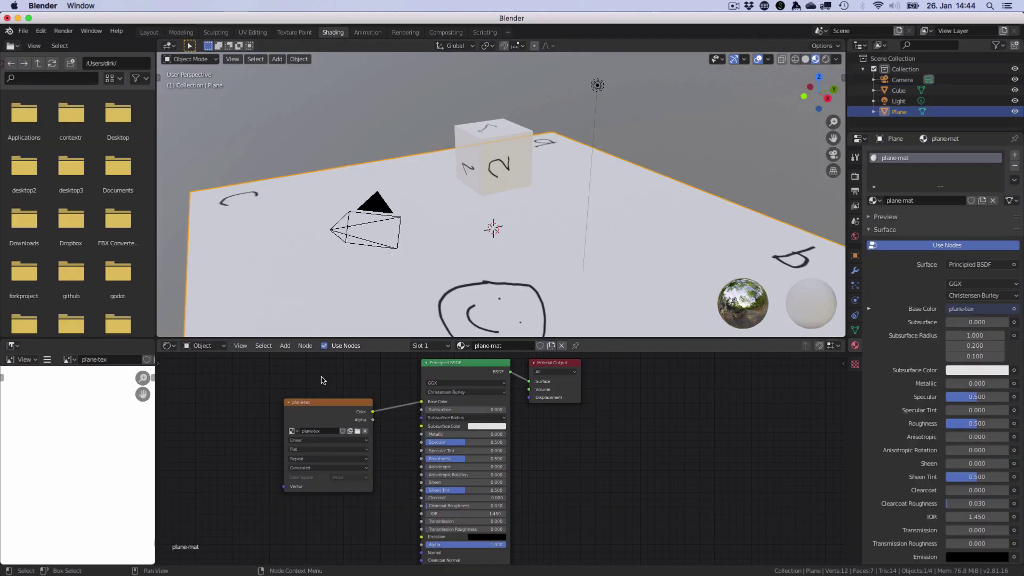
pyautogui.click(285, 346)
pyautogui.moveTo(298, 409)
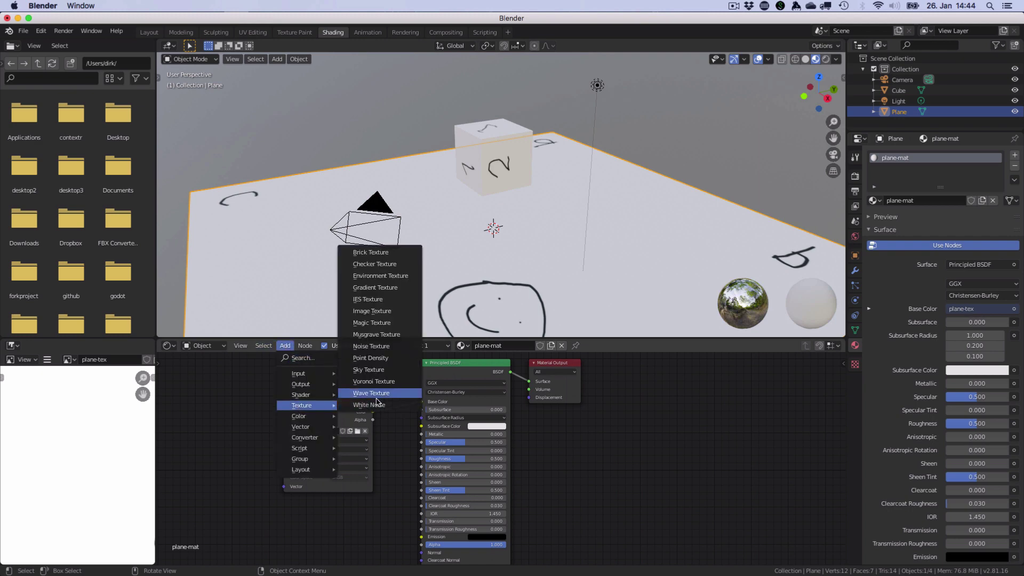
pyautogui.click(379, 312)
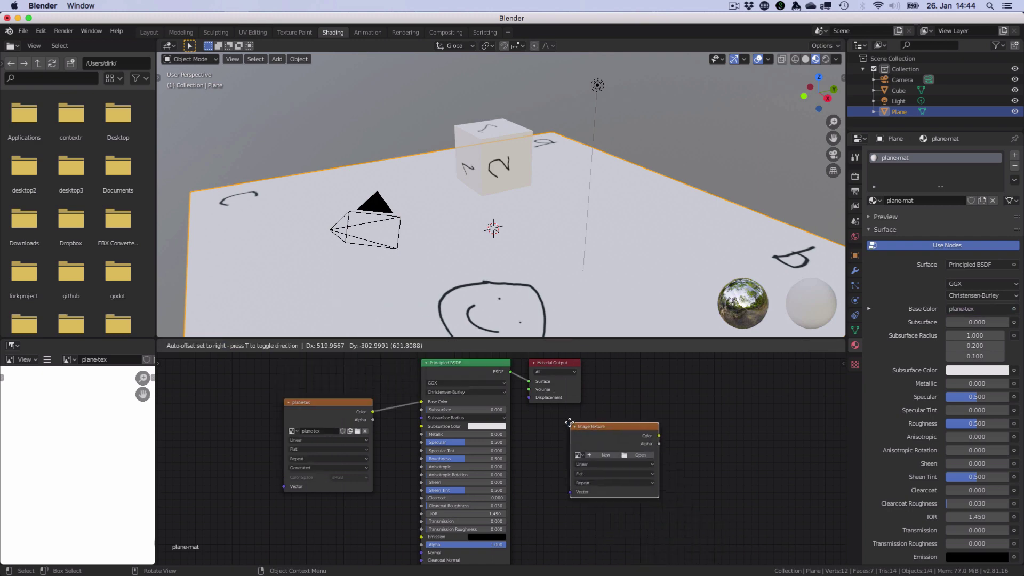
pyautogui.click(567, 427)
pyautogui.click(611, 462)
pyautogui.click(648, 451)
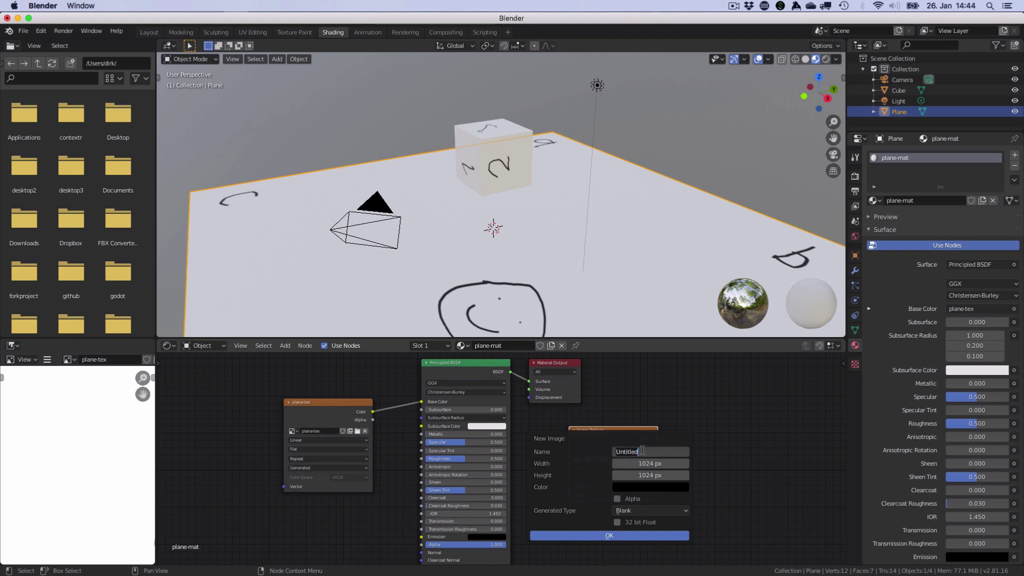
pyautogui.write('plane-bake')
pyautogui.press('Return')
pyautogui.press('Return')
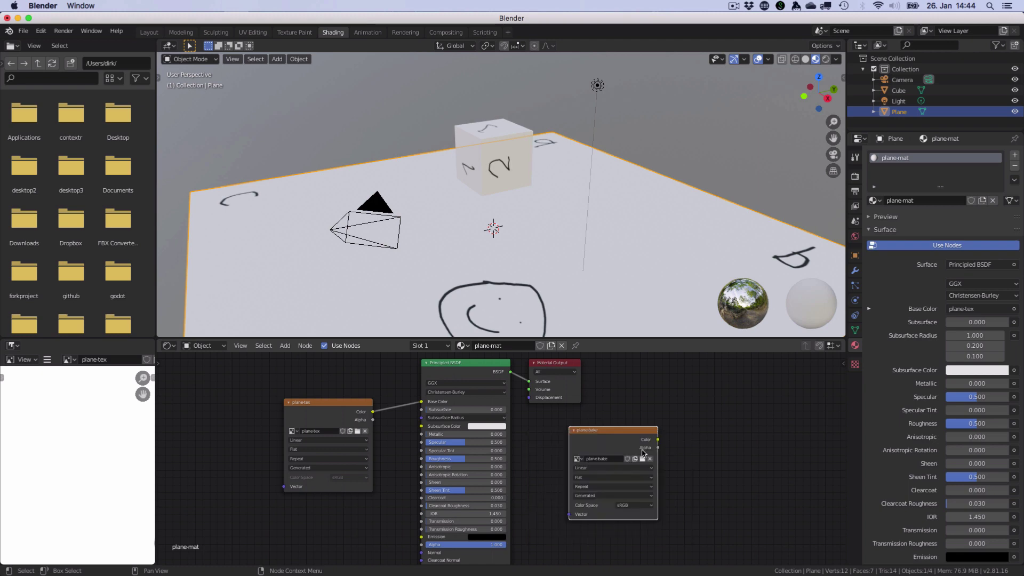
pyautogui.moveTo(600, 442); pyautogui.dragTo(597, 439)
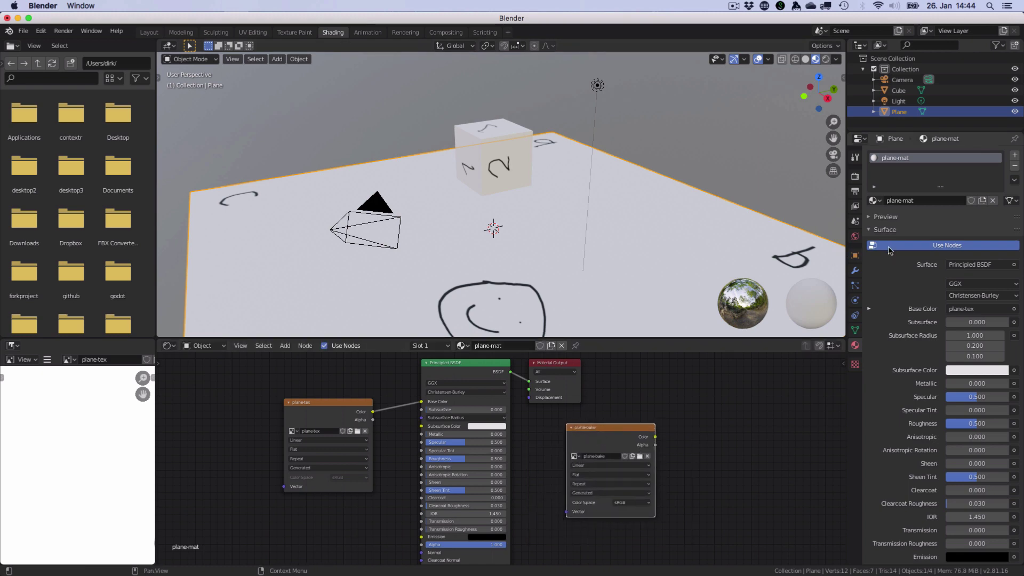
pyautogui.click(855, 176)
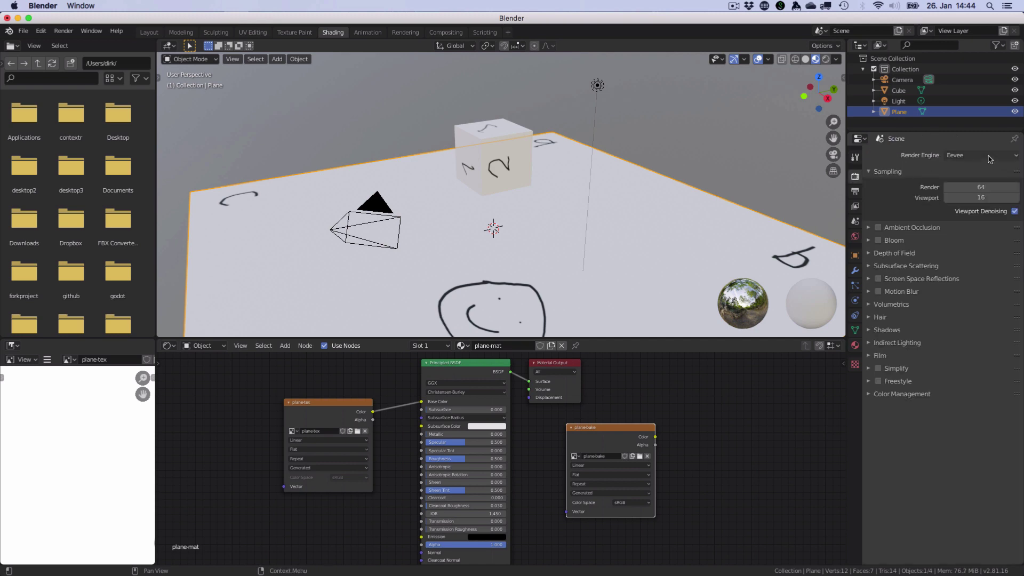
# Switch the render engine to Cycles and bake Combined lighting into the plane-bake image
pyautogui.click(981, 160)
pyautogui.click(970, 190)
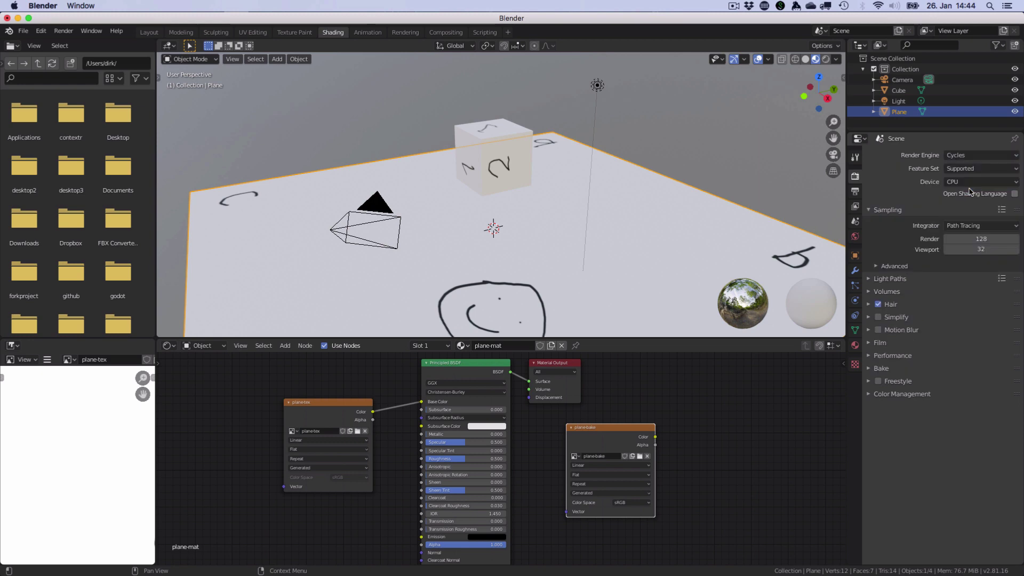
pyautogui.click(869, 369)
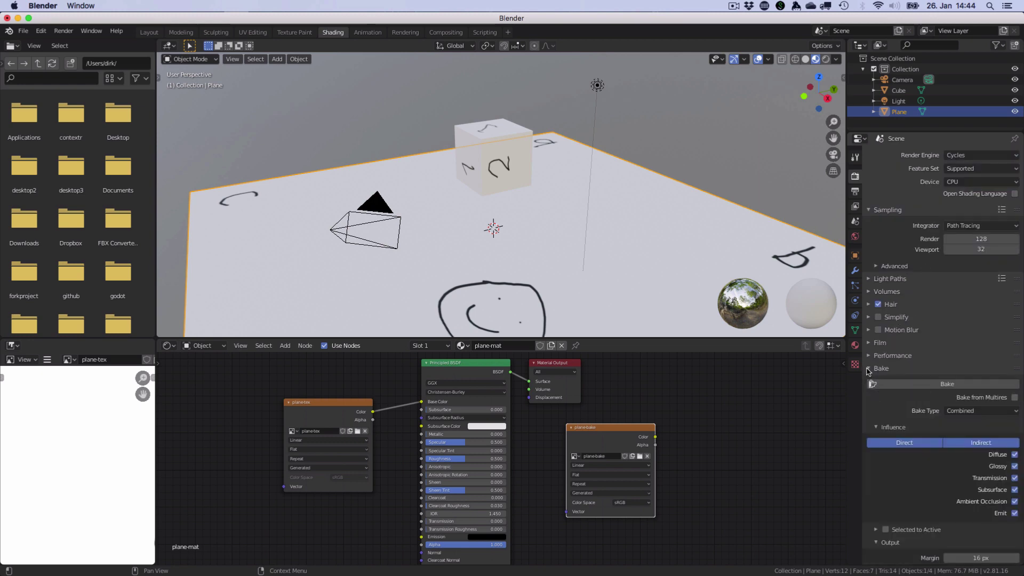
pyautogui.click(957, 384)
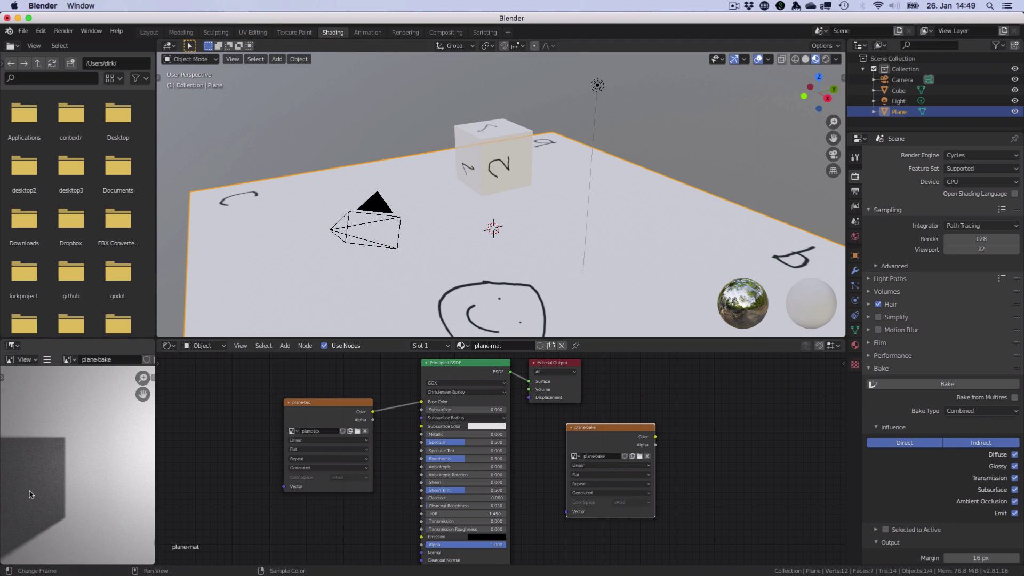
# Connect the plane-bake node's Color output to Principled BSDF Base Color, replacing plane-tex
pyautogui.scroll(-3, 62, 467)
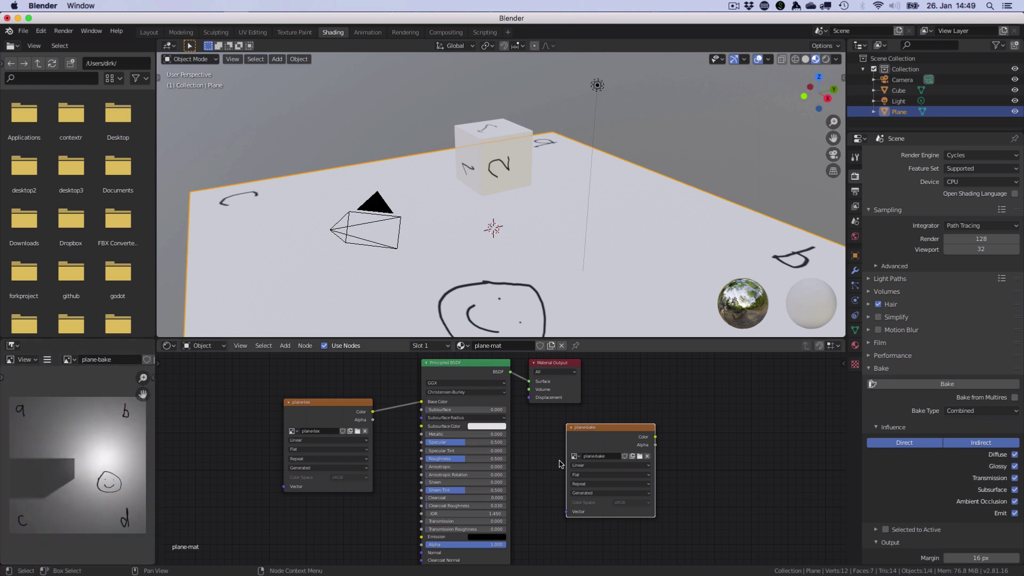
pyautogui.click(22, 30)
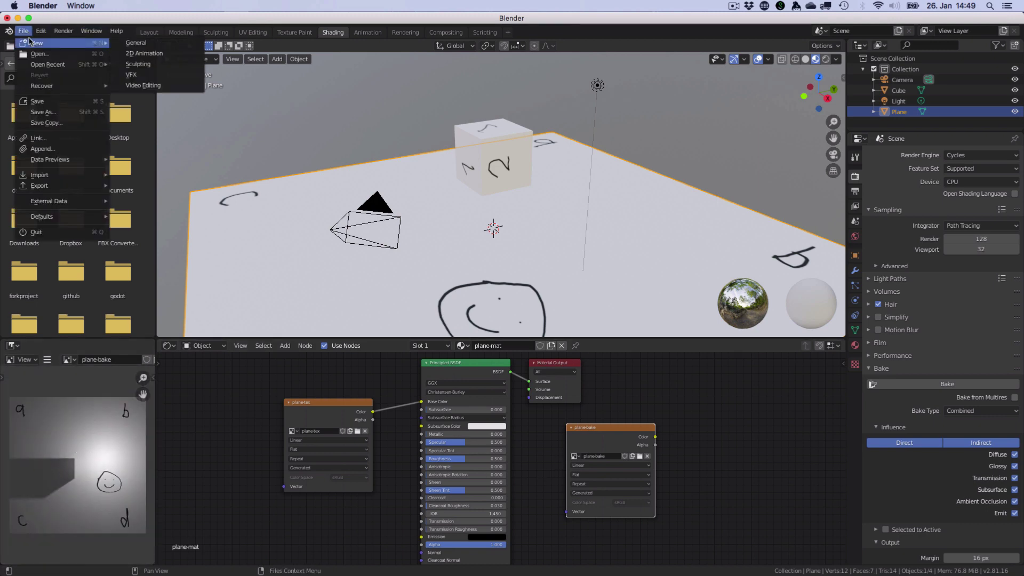
pyautogui.moveTo(47, 186)
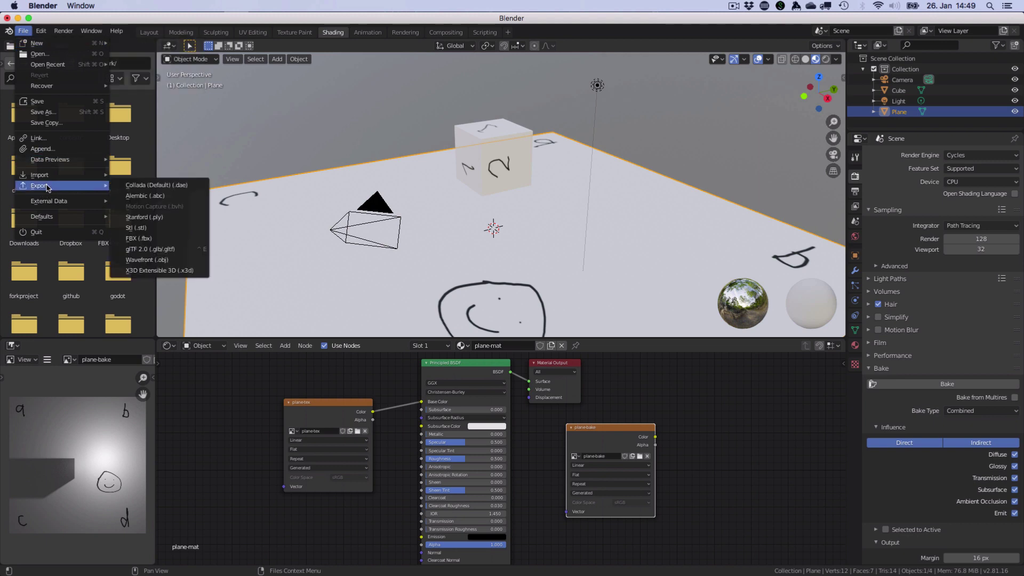
pyautogui.click(714, 403)
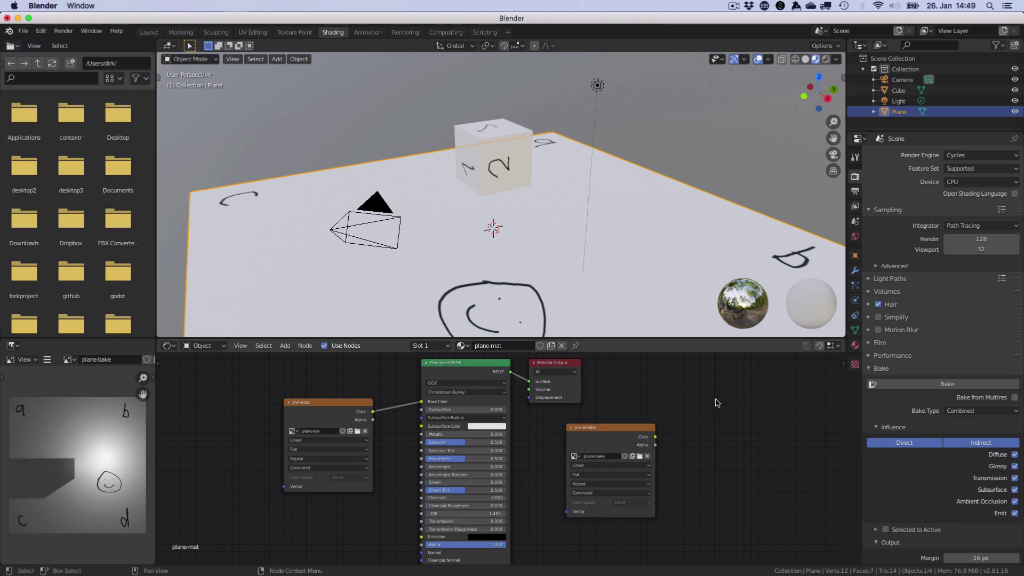
pyautogui.moveTo(656, 437); pyautogui.dragTo(423, 404)
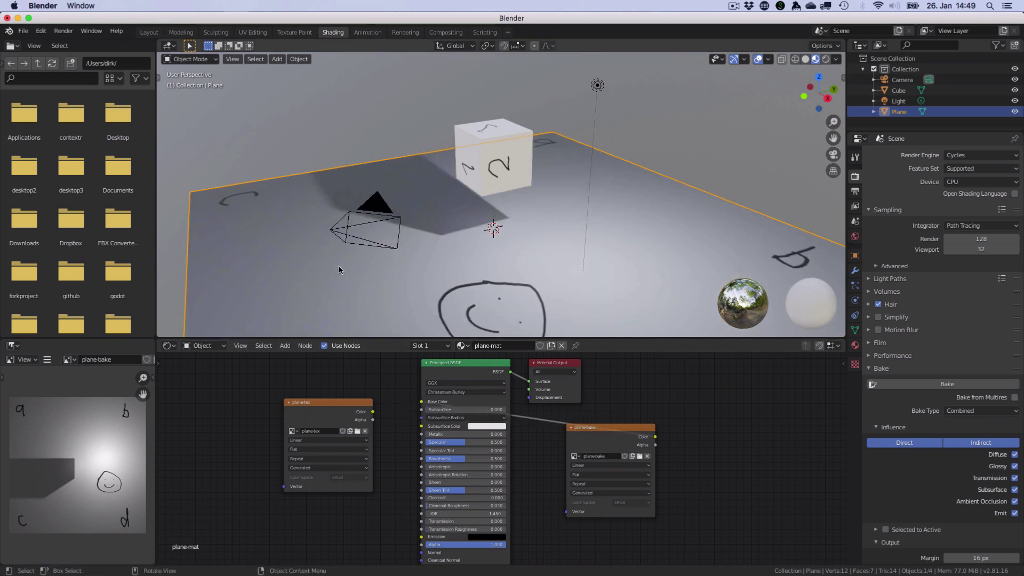
pyautogui.click(23, 30)
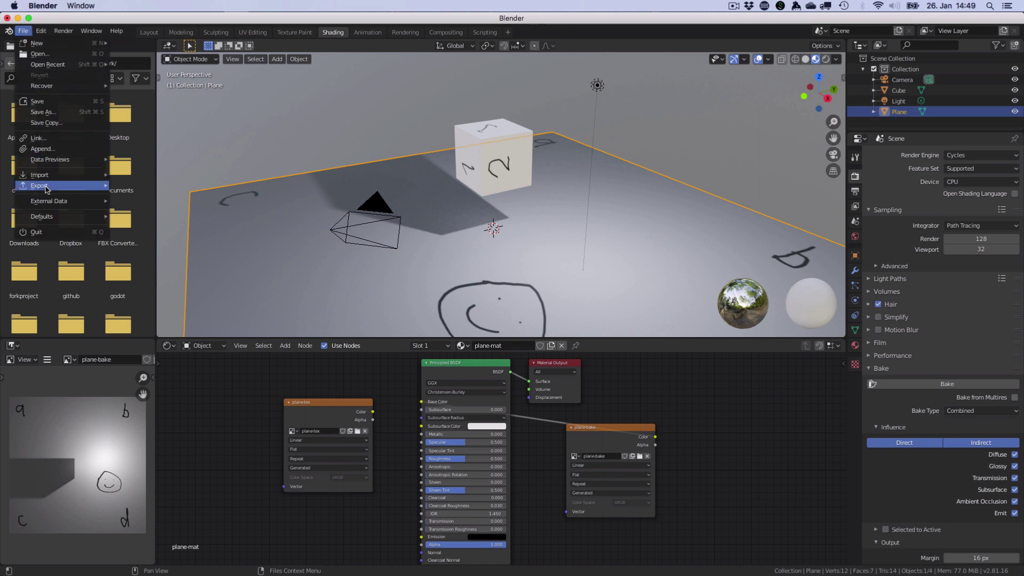
# Export the scene as glTF 2.0, overwriting bake.gltf
pyautogui.moveTo(64, 185)
pyautogui.click(181, 249)
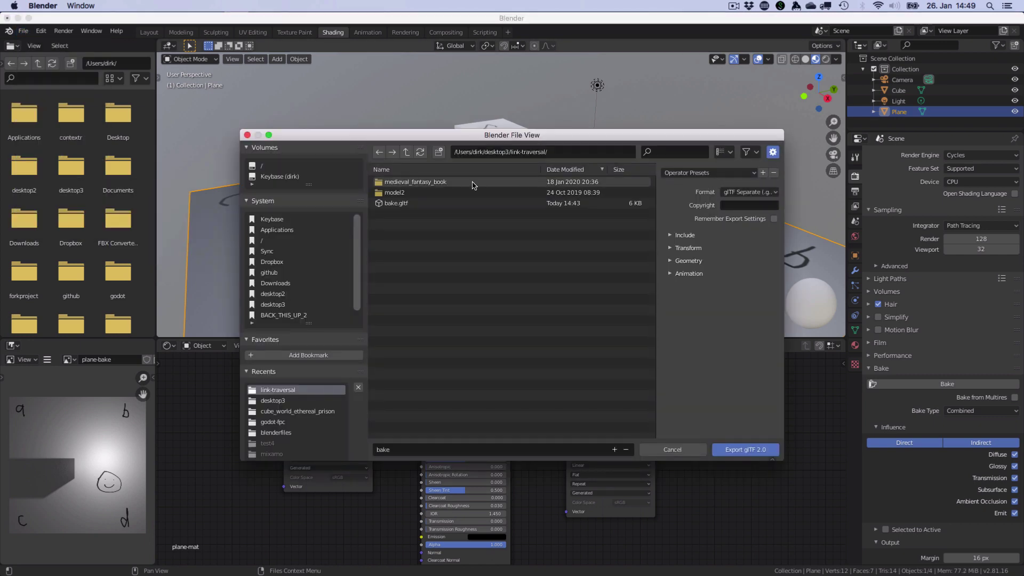
pyautogui.click(395, 203)
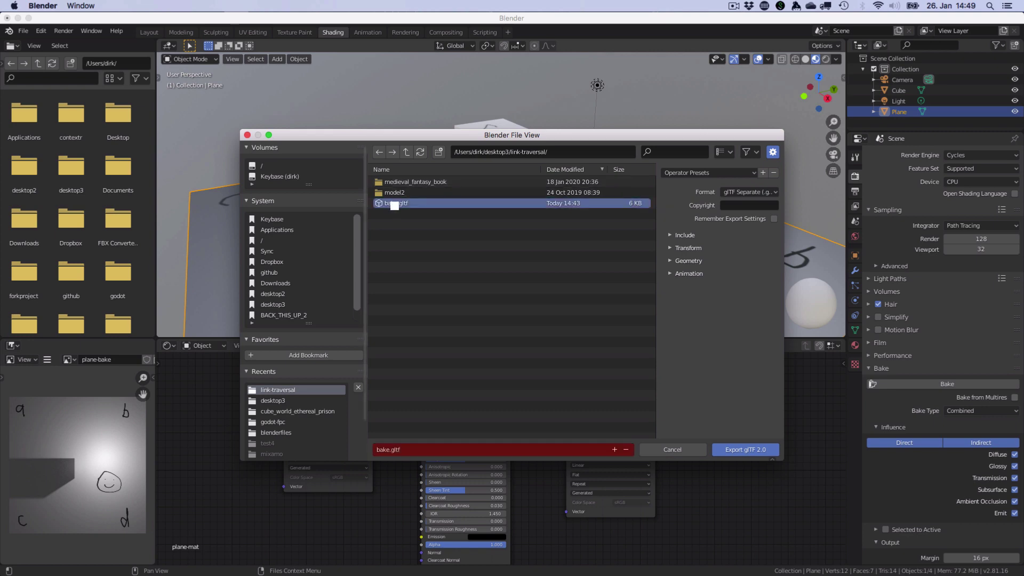
pyautogui.doubleClick(395, 203)
# Orbit the exported scene in Chrome to check the baked floor shadow, then return to Blender
pyautogui.press('super+Tab')
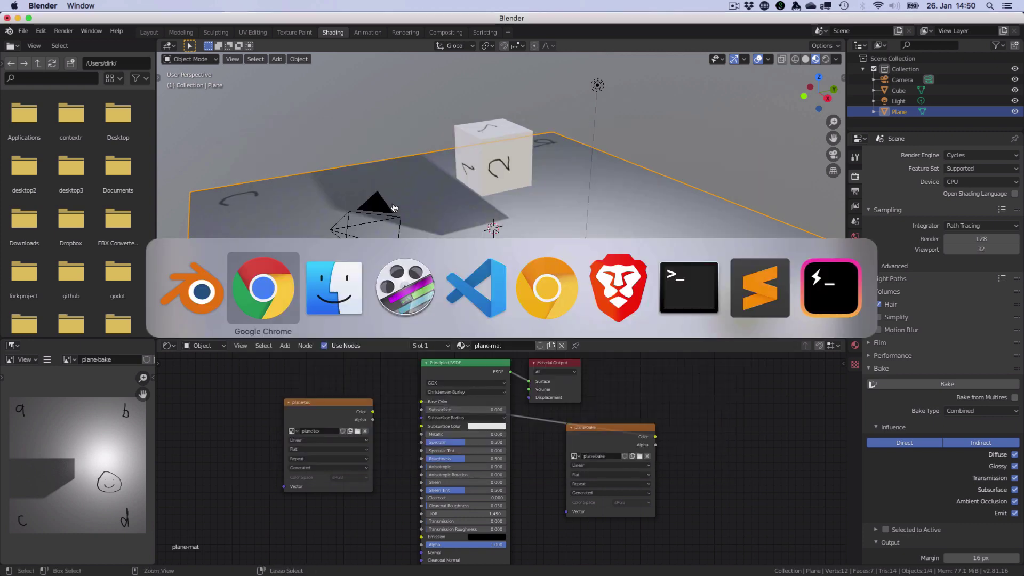
pyautogui.moveTo(389, 201); pyautogui.dragTo(377, 433)
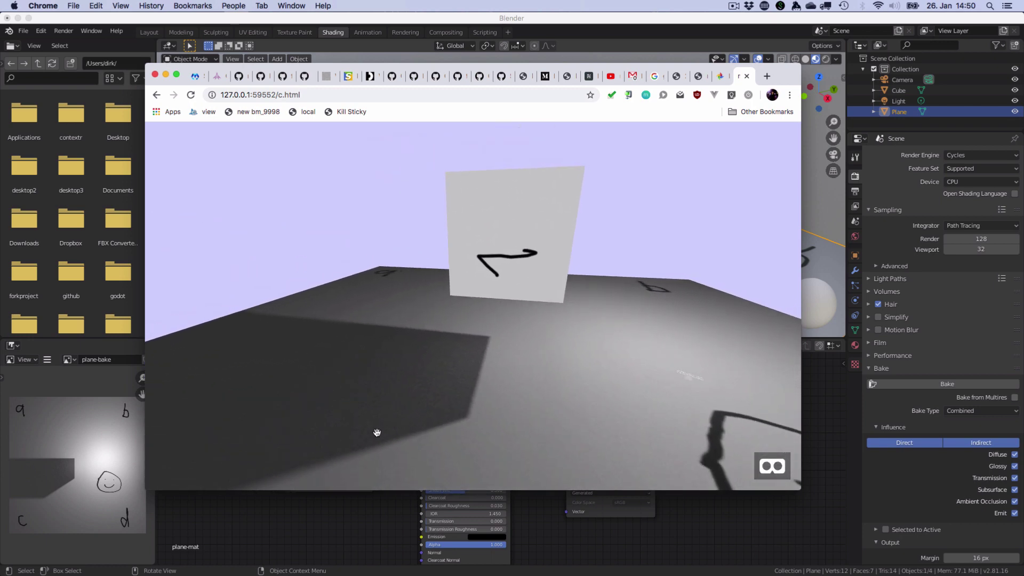
pyautogui.press('super+Tab')
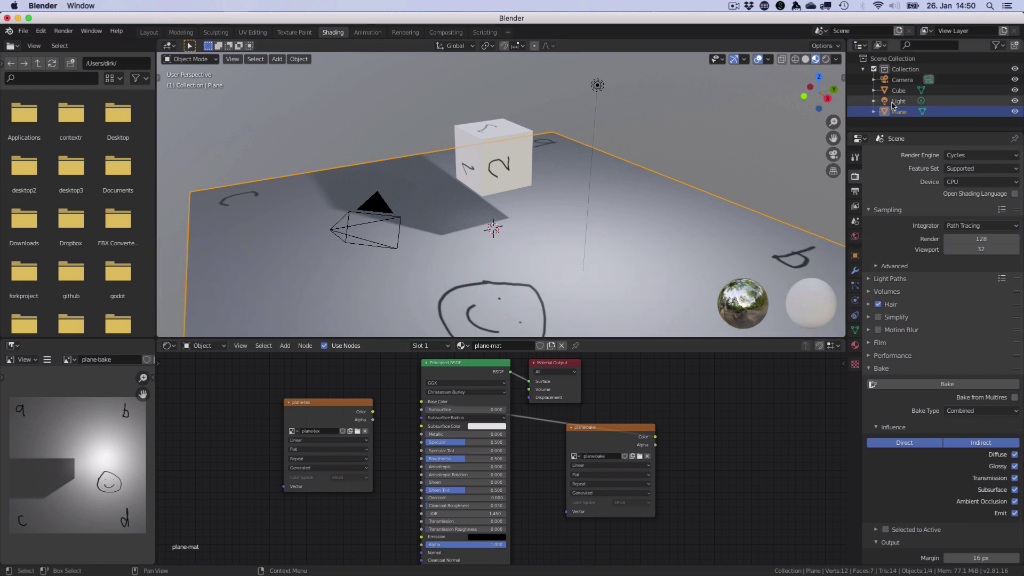
# Select the Cube and add an unconnected Image Texture node with a new 1024 px cube-bake image
pyautogui.click(901, 92)
pyautogui.click(285, 345)
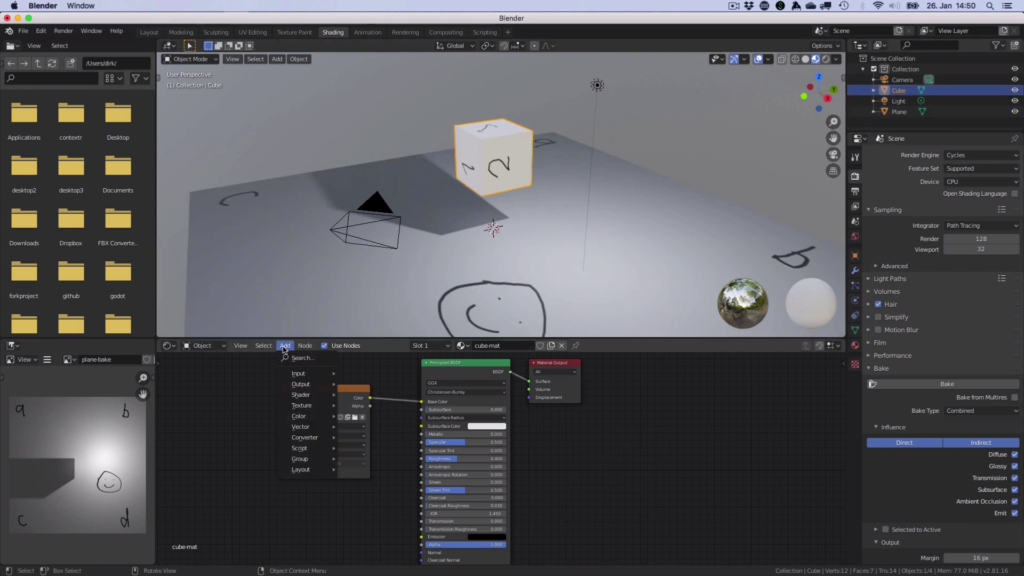
pyautogui.moveTo(300, 411)
pyautogui.click(374, 381)
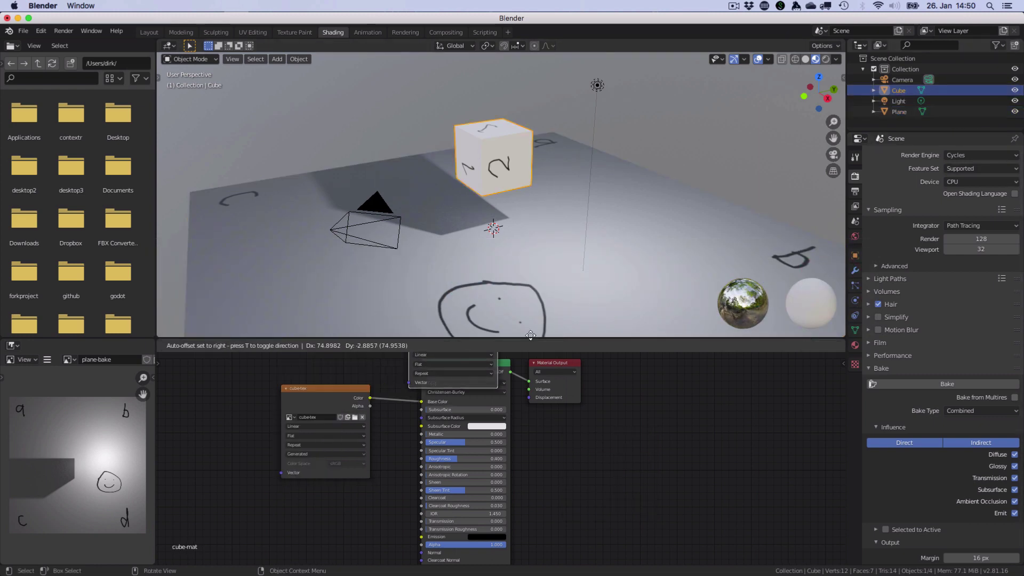
pyautogui.click(573, 411)
pyautogui.click(633, 455)
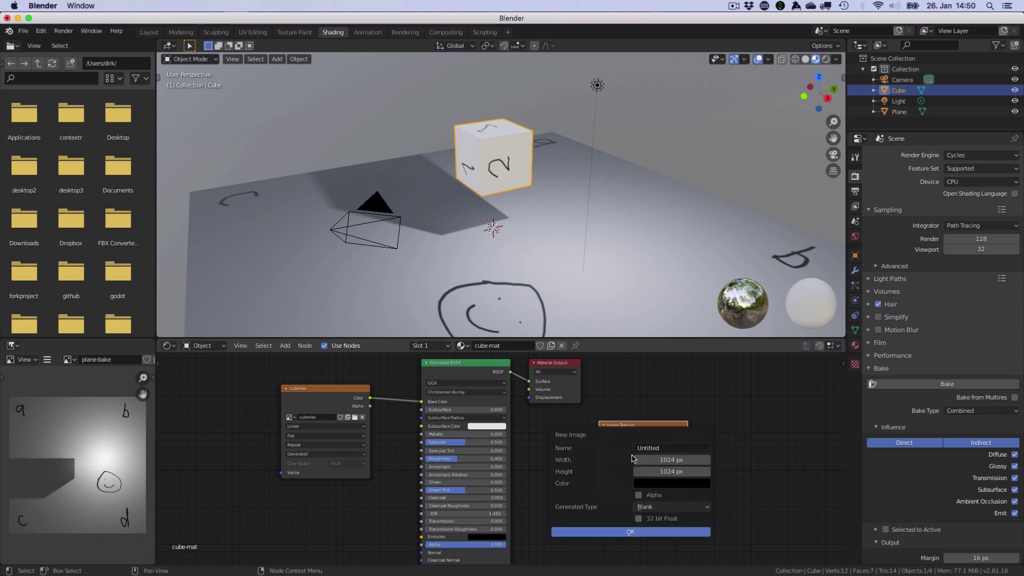
pyautogui.click(667, 450)
pyautogui.write('cu')
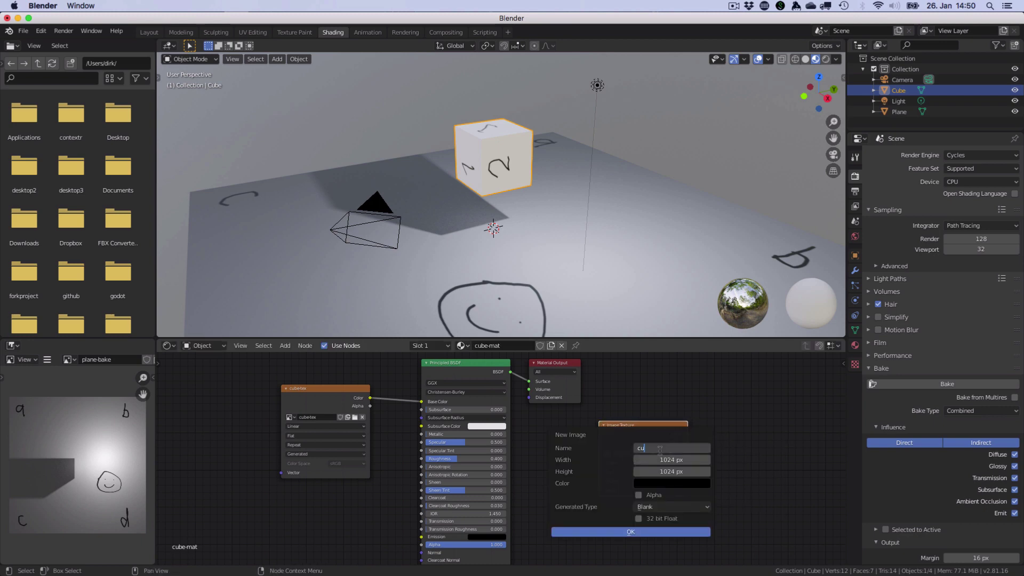
pyautogui.write('be-bake')
pyautogui.press('Return')
pyautogui.press('Return')
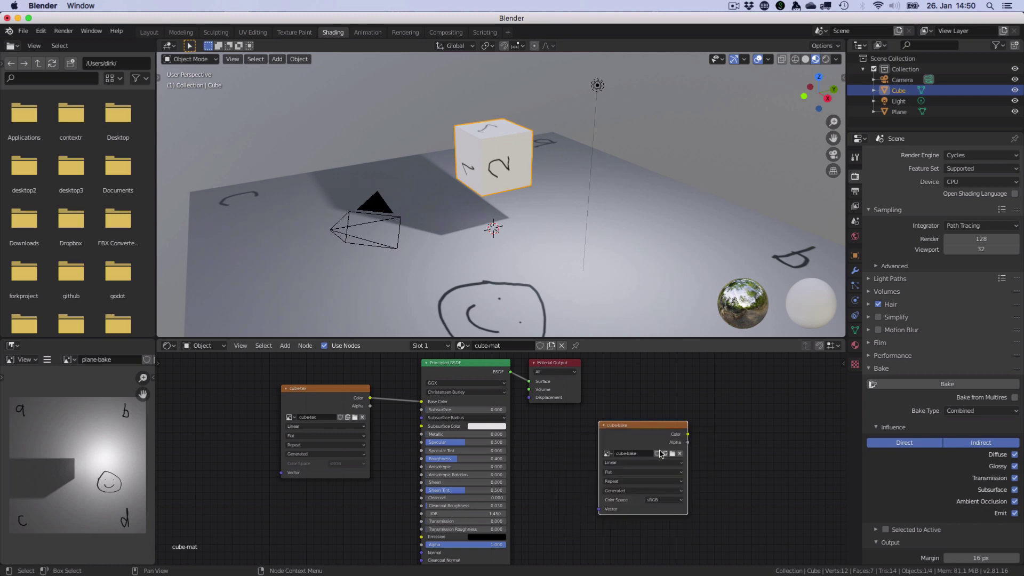
pyautogui.moveTo(649, 427); pyautogui.dragTo(641, 433)
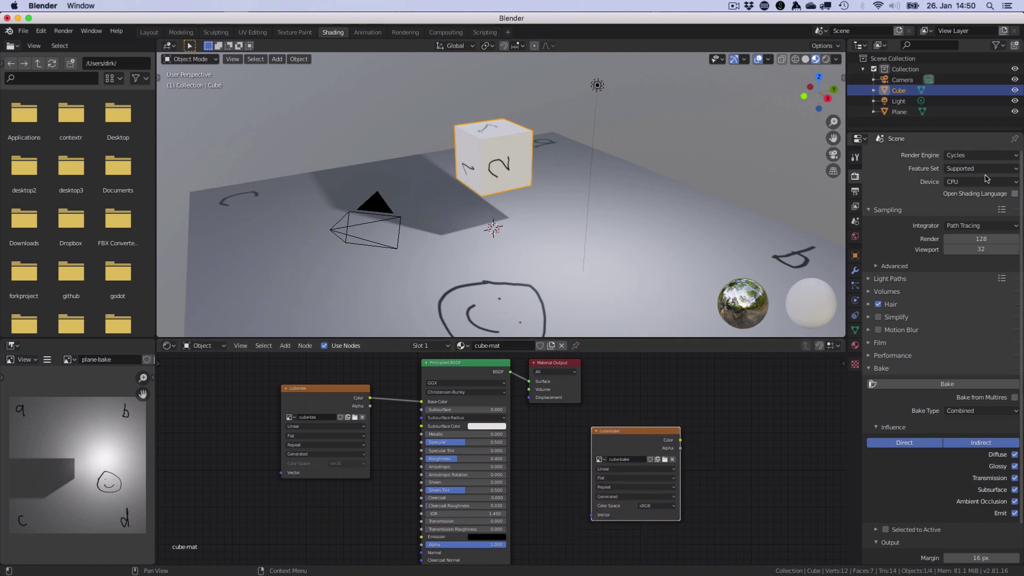
# Bake the cube's lighting into cube-bake and connect it to cube-mat's Base Color, replacing cube-tex
pyautogui.click(948, 384)
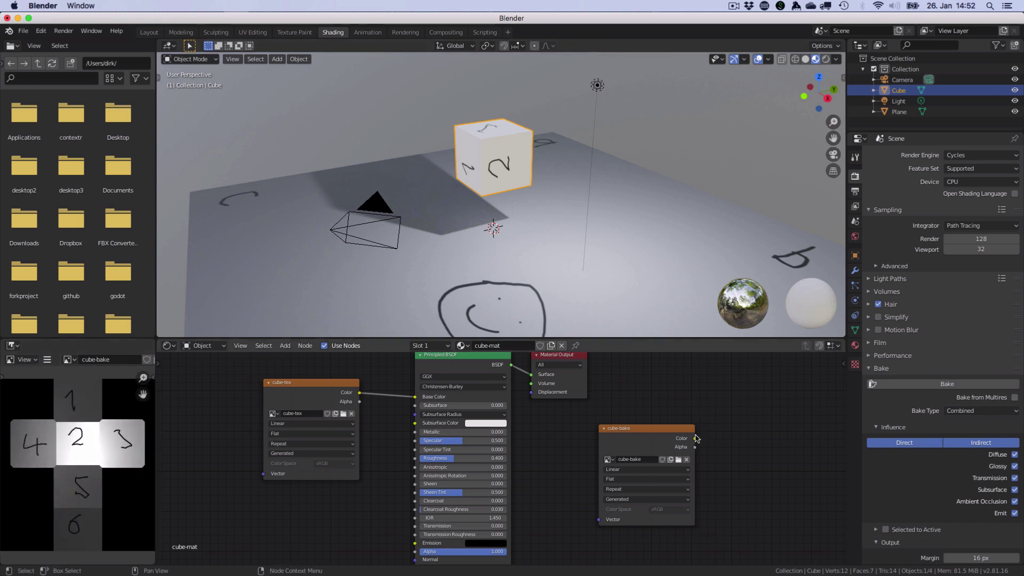
pyautogui.moveTo(695, 440); pyautogui.dragTo(414, 398)
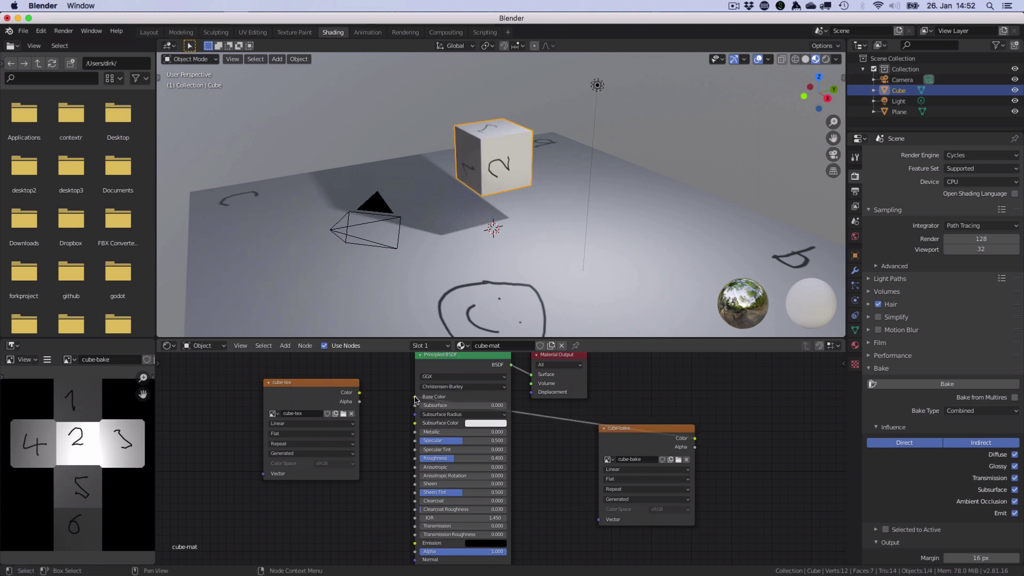
pyautogui.moveTo(486, 200)
pyautogui.mouseDown(button='middle')
pyautogui.moveTo(566, 213)
pyautogui.moveTo(474, 204)
pyautogui.mouseUp(button='middle')
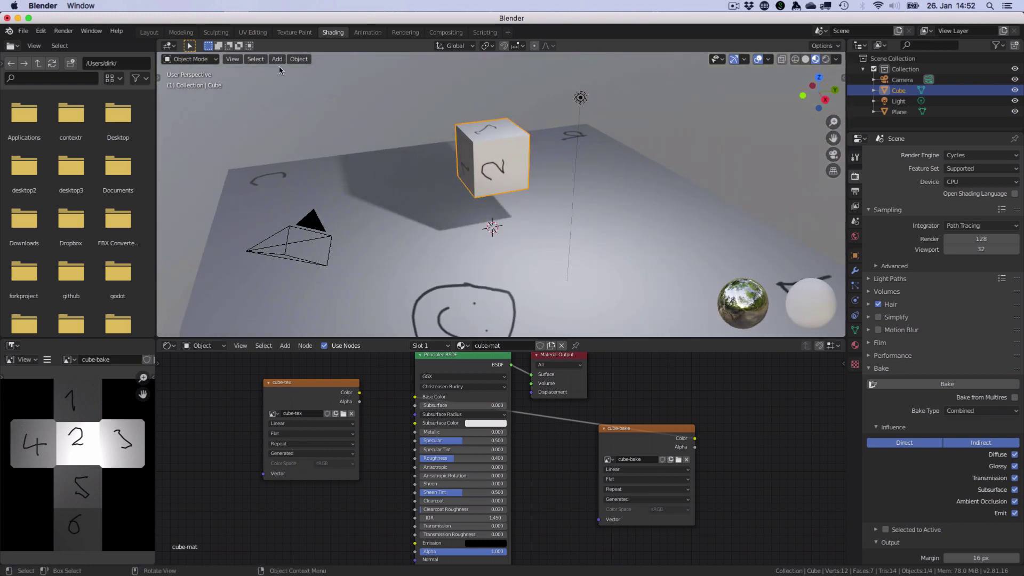
# Re-export the scene as glTF 2.0 over bake.gltf and switch to Chrome
pyautogui.click(23, 30)
pyautogui.moveTo(48, 185)
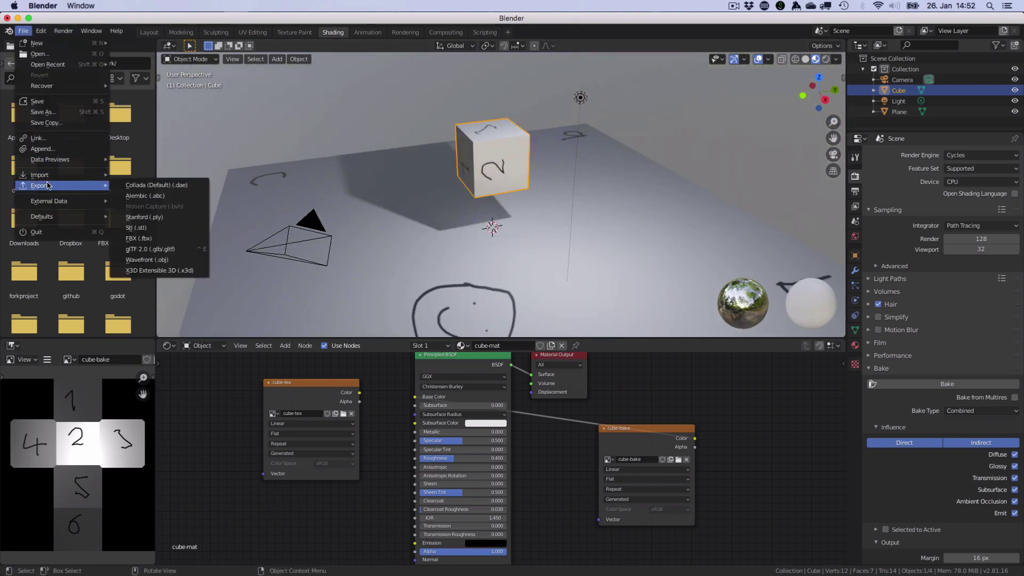
pyautogui.click(157, 249)
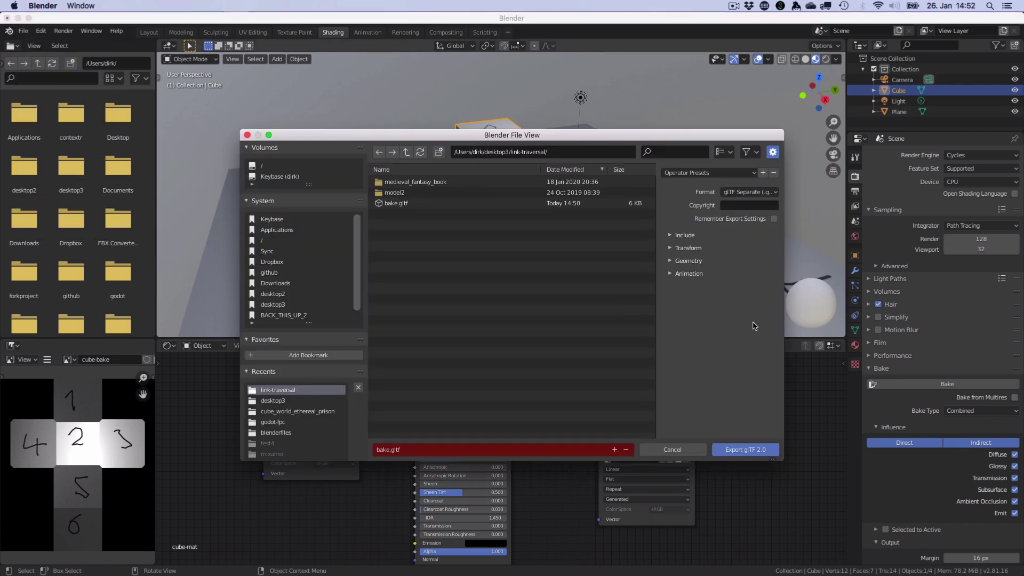
pyautogui.click(757, 450)
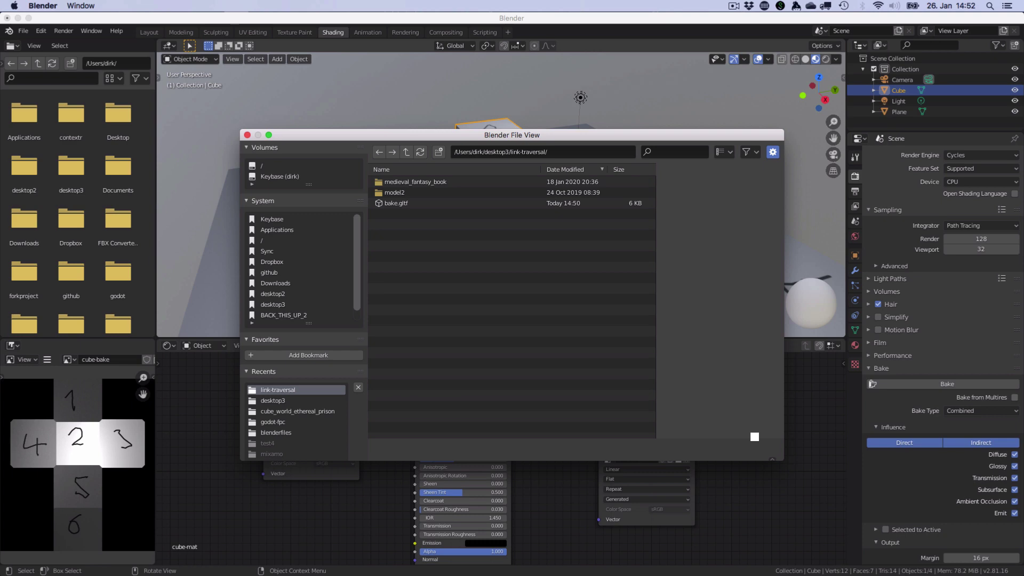
pyautogui.press('super+Tab')
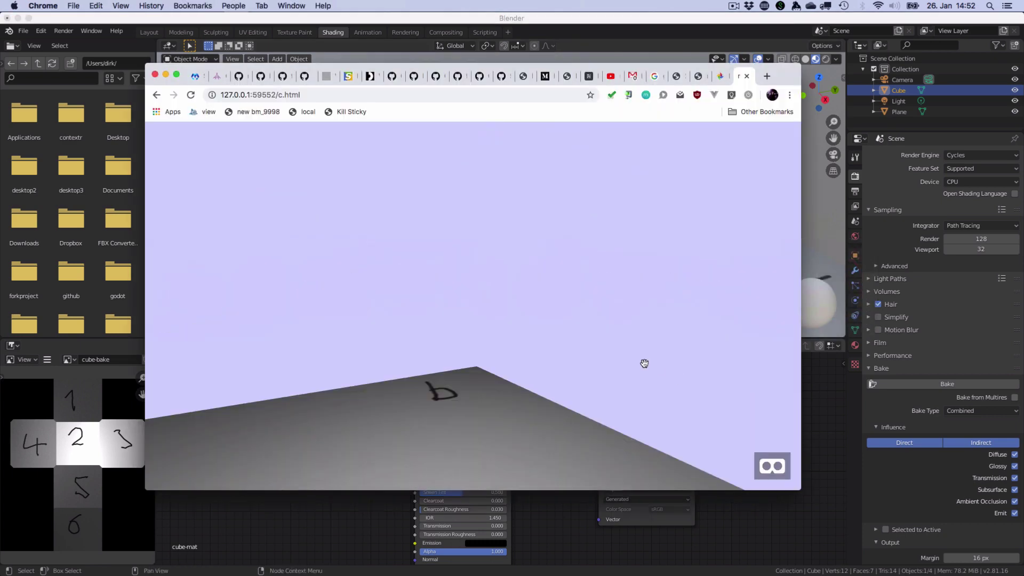
pyautogui.moveTo(583, 363)
pyautogui.mouseDown()
pyautogui.moveTo(283, 374)
pyautogui.moveTo(490, 412)
pyautogui.mouseUp()
pyautogui.press('super+Tab')
pyautogui.press('super+Tab')
pyautogui.press('super+Tab')
pyautogui.press('super+Tab')
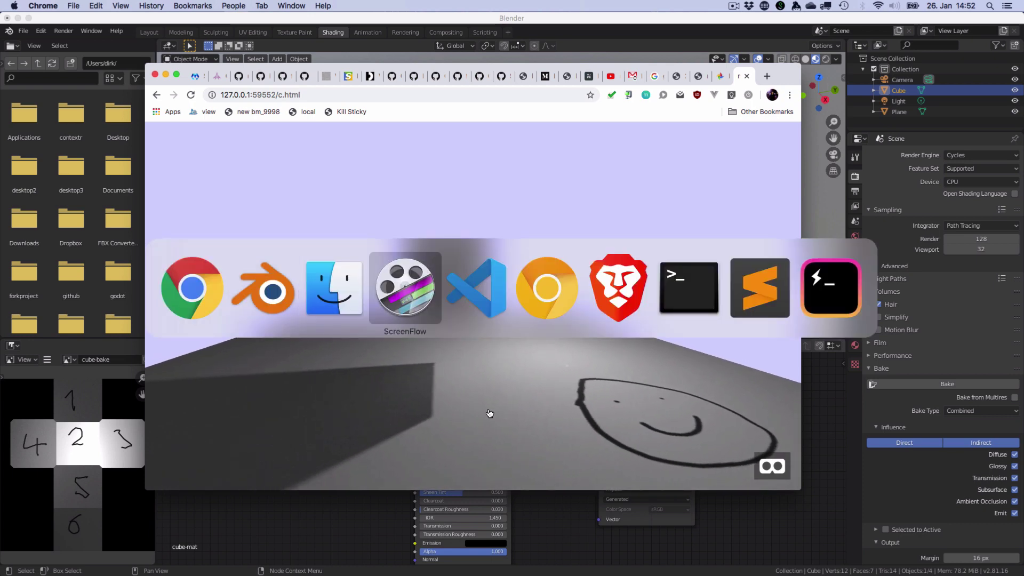
pyautogui.scroll(-2, 635, 303)
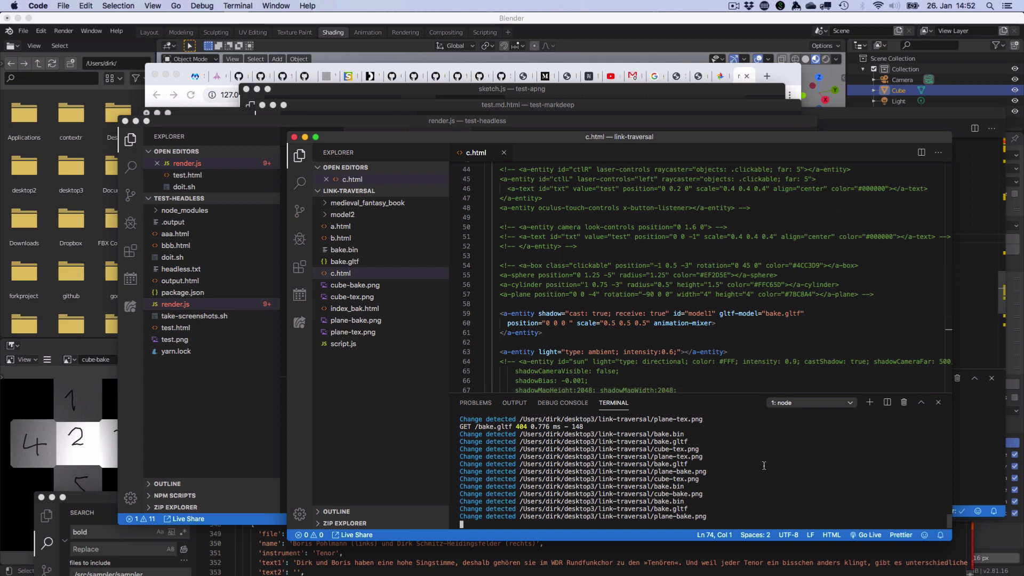
pyautogui.press('super+Tab')
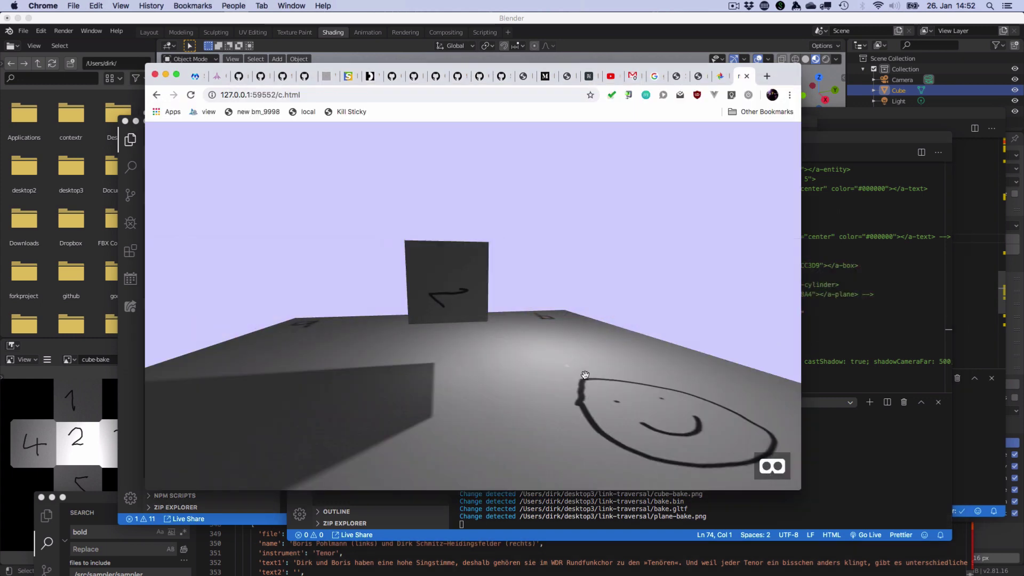
pyautogui.moveTo(613, 421); pyautogui.dragTo(355, 396)
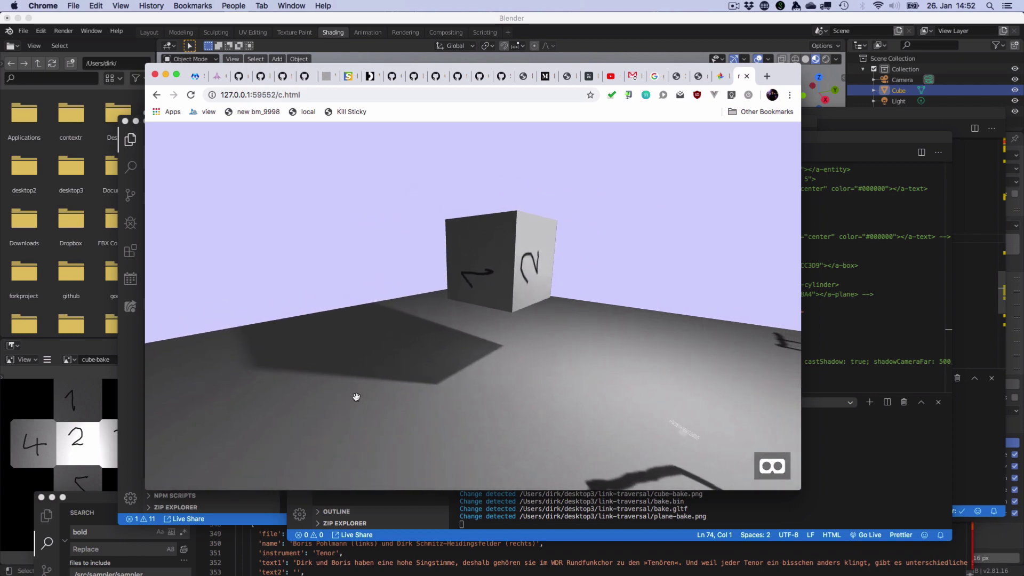